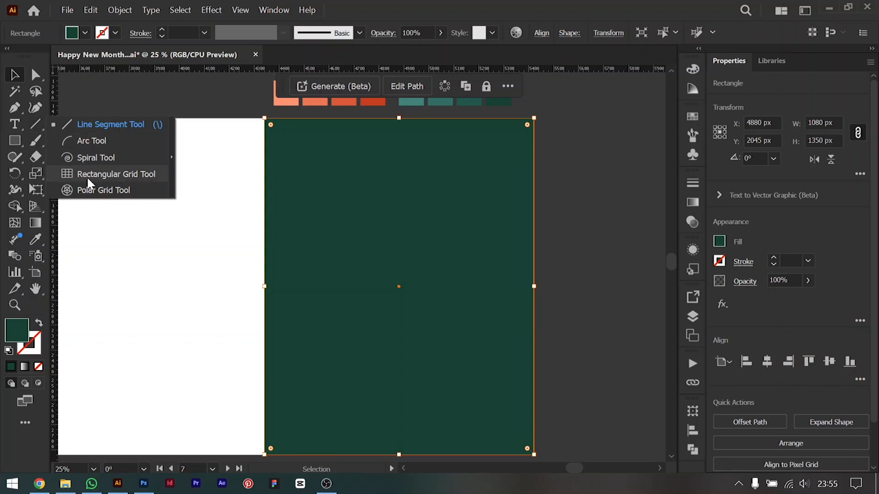
Step: Configure the Rectangular Grid tool with 3 horizontal and 3 vertical dividers
left_click_drag(264, 118, 534, 455)
key("ctrl+z")
double_click(35, 125)
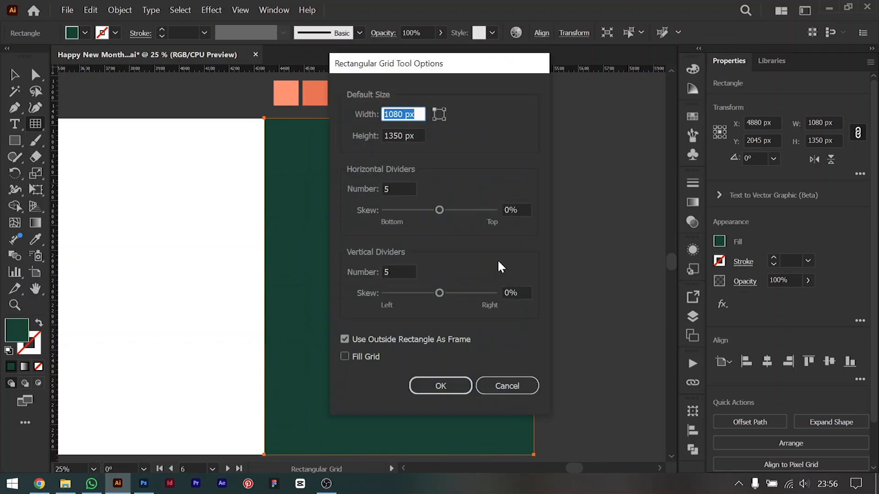
double_click(396, 188)
type("3")
key("Tab")
key("Tab")
type("3")
key("Tab")
left_click(441, 386)
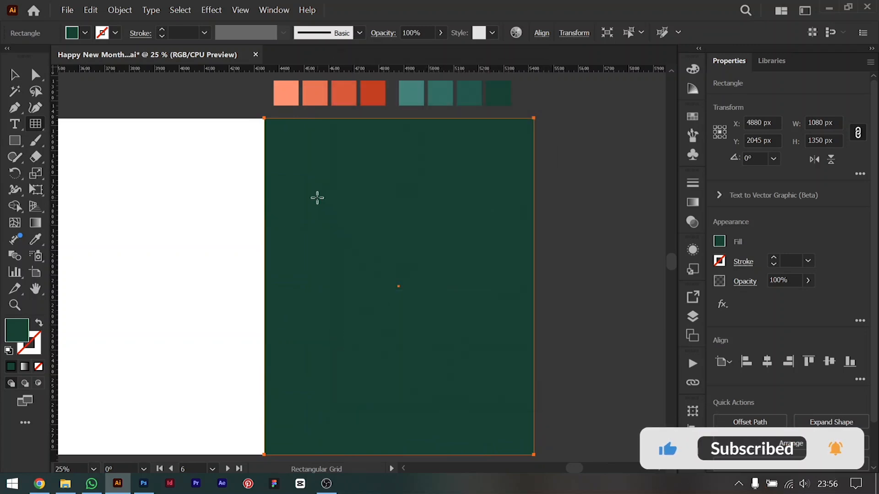
Step: Draw the rectangular grid over the full 1080 by 1350 px green rectangle and ungroup it
left_click_drag(264, 118, 534, 454)
key("v")
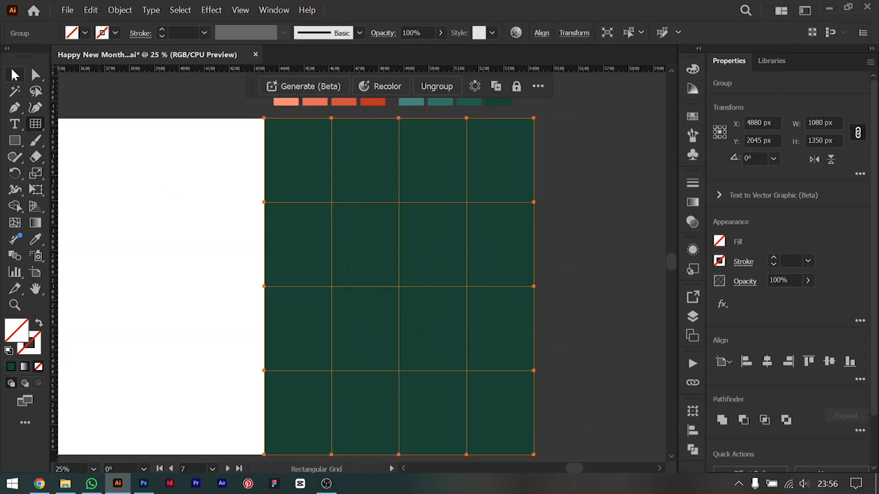
key("ctrl+shift+g")
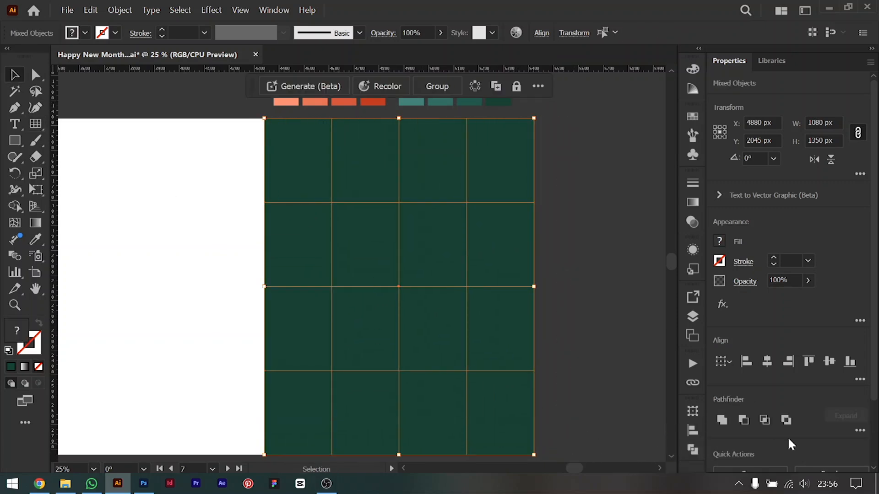
Step: Divide the green rectangle along the grid lines with Pathfinder and ungroup the resulting cells
left_click(860, 432)
left_click(722, 412)
left_click(553, 257)
left_click(328, 186)
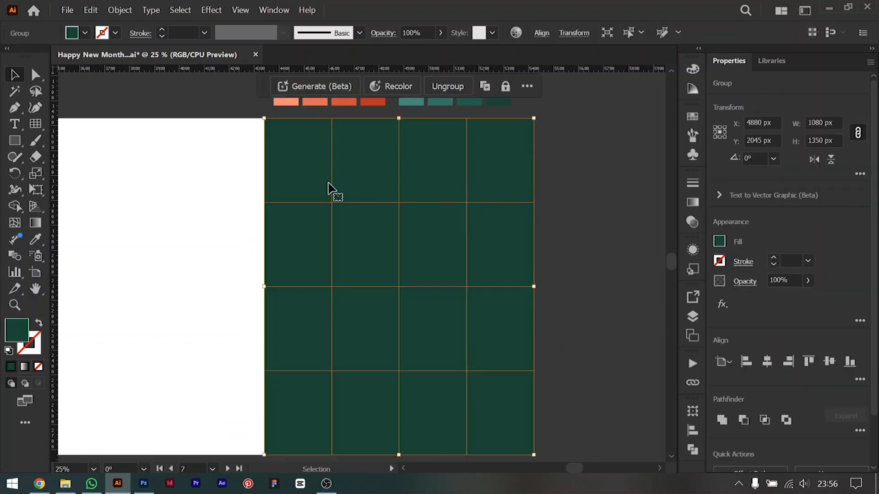
right_click(329, 186)
left_click(403, 330)
key("ctrl+shift+a")
Step: Fill the first and third cells of the top row with the darkest orange palette colour
left_click(304, 146)
key("i")
left_click(375, 95)
key("v")
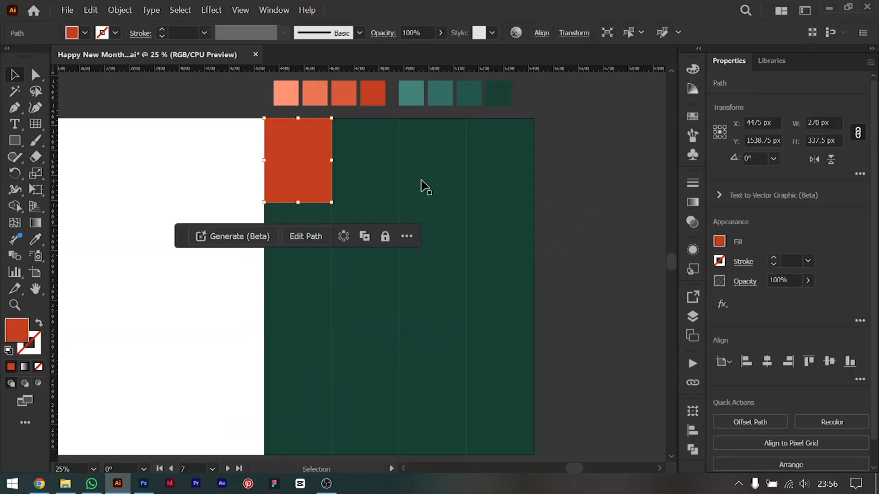
left_click(432, 186)
key("i")
left_click(376, 96)
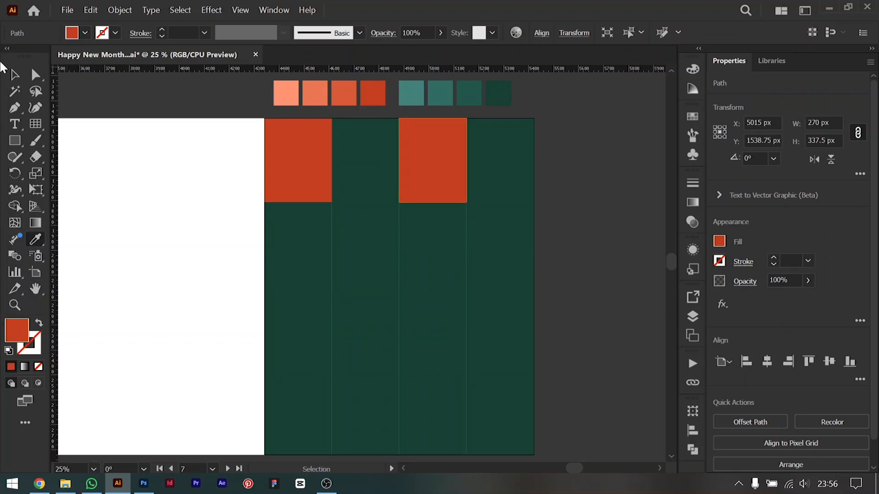
key("v")
left_click(369, 254)
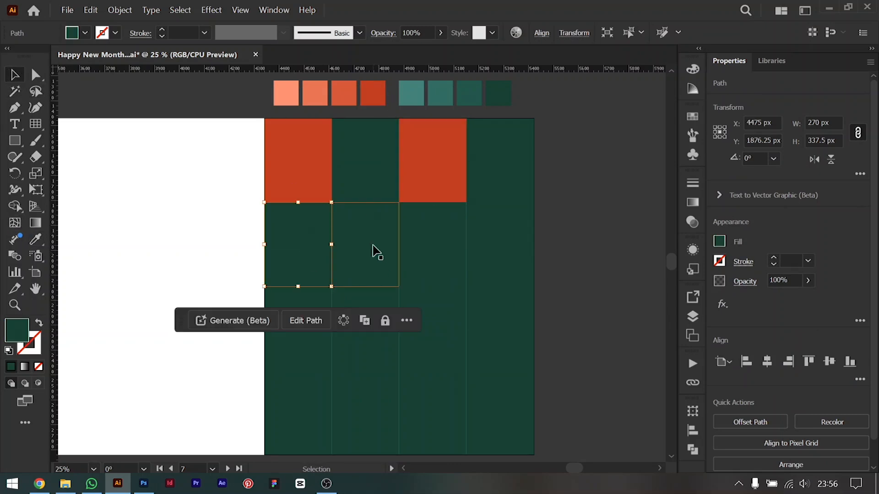
left_click(495, 263, "shift")
left_click(310, 321)
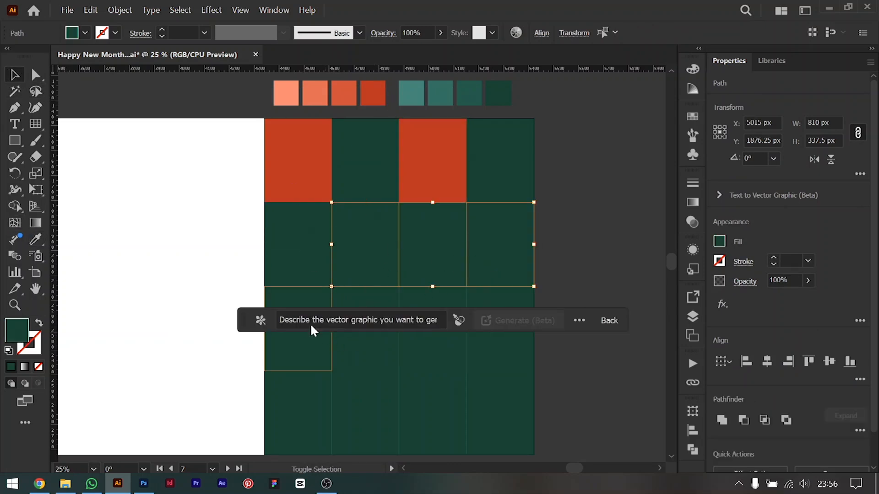
left_click(210, 304)
Step: Fill the second row's second and fourth cells and the third row's first and third cells with the same dark orange
left_click(361, 251)
left_click(498, 259, "shift")
left_click(310, 357, "shift")
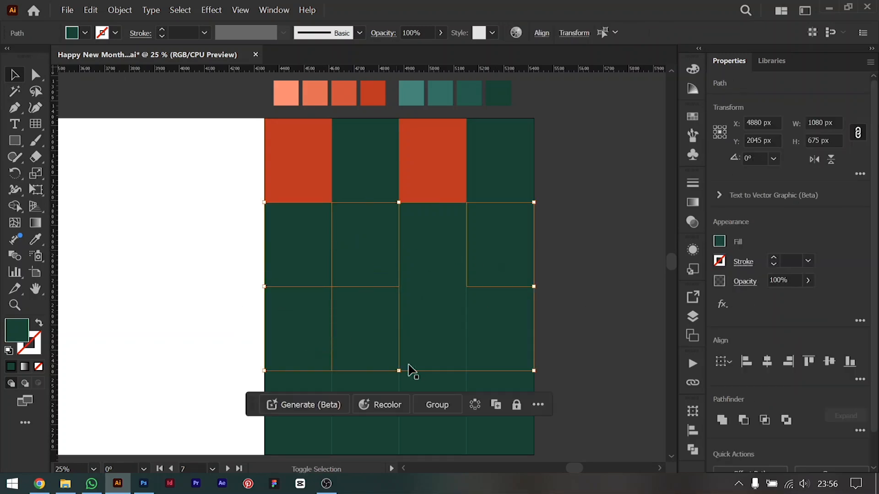
key("i")
left_click(447, 157)
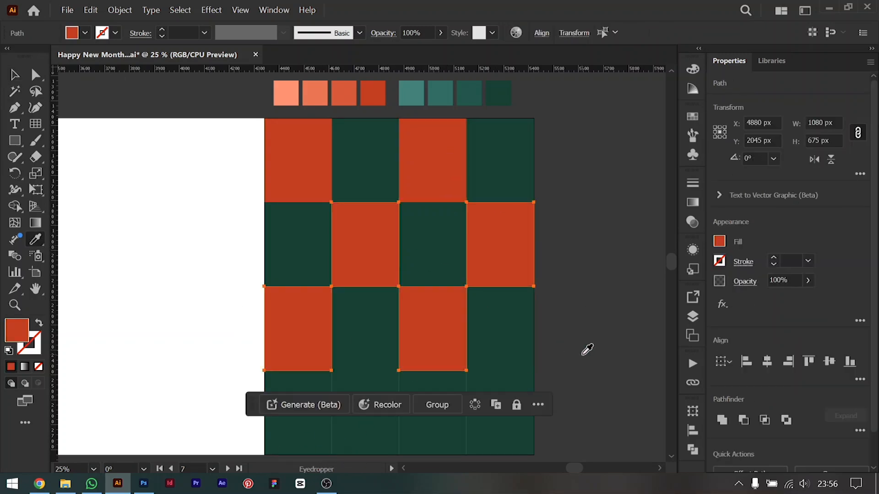
key("v")
Step: Fill the second and fourth cells of the bottom row with the same dark orange and deselect everything
left_click(514, 443)
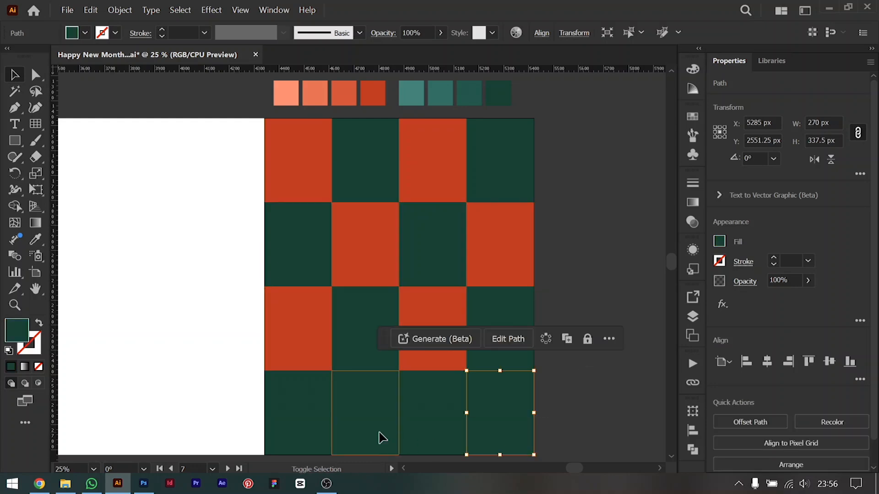
left_click(383, 438, "shift")
key("i")
left_click(490, 245)
left_click(17, 79)
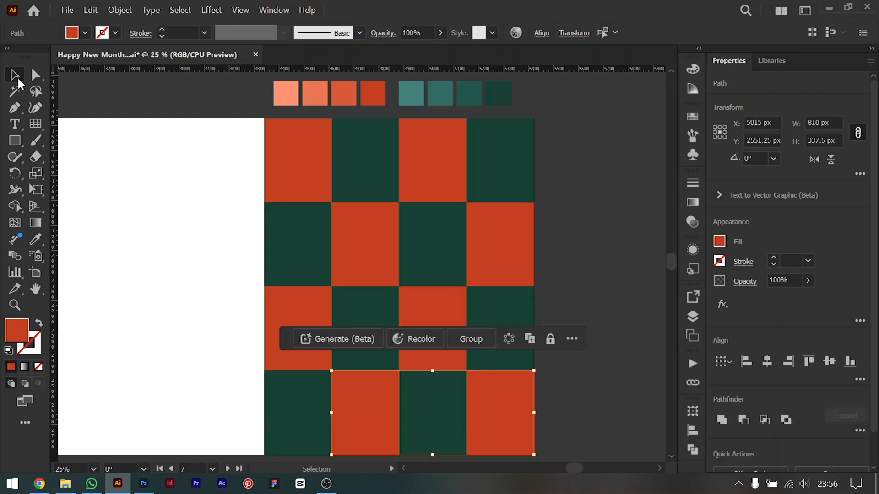
left_click(197, 202)
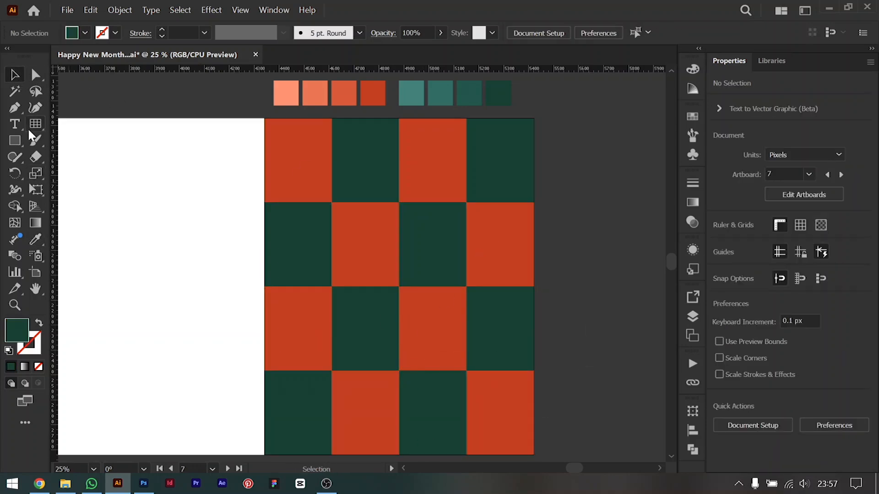
Step: Start a text object in the third row's second cell with the font size at 72 pt
left_click(14, 124)
left_click(346, 308)
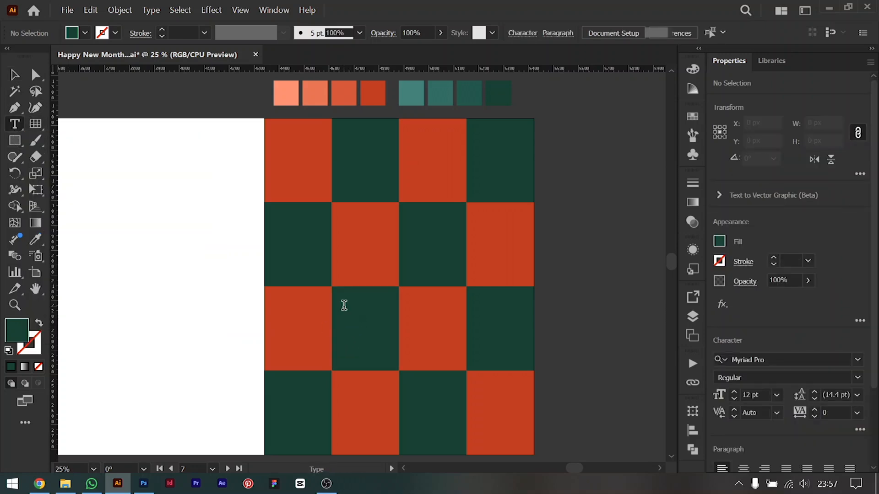
left_click(776, 395)
left_click(790, 378)
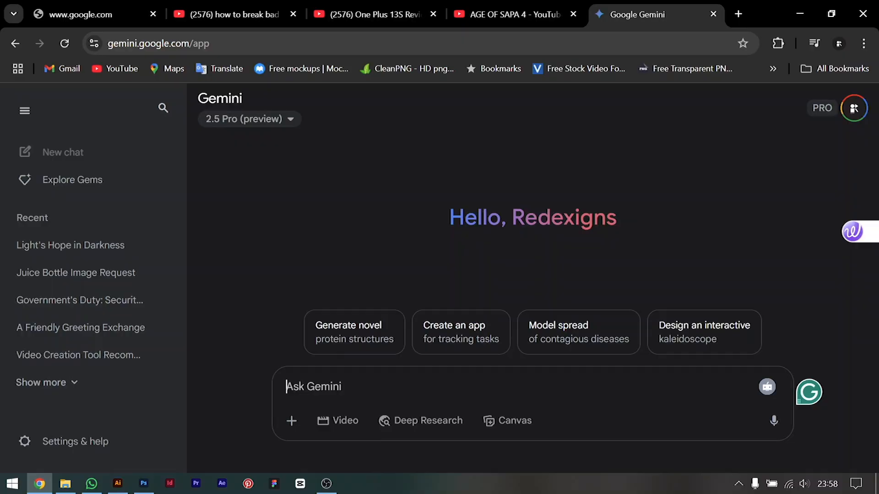
Step: Switch to Gemini and send the prompt "Provide me with motivational phrases of up to three words.", accepting the suggested wording corrections
type("give me motivational phrases")
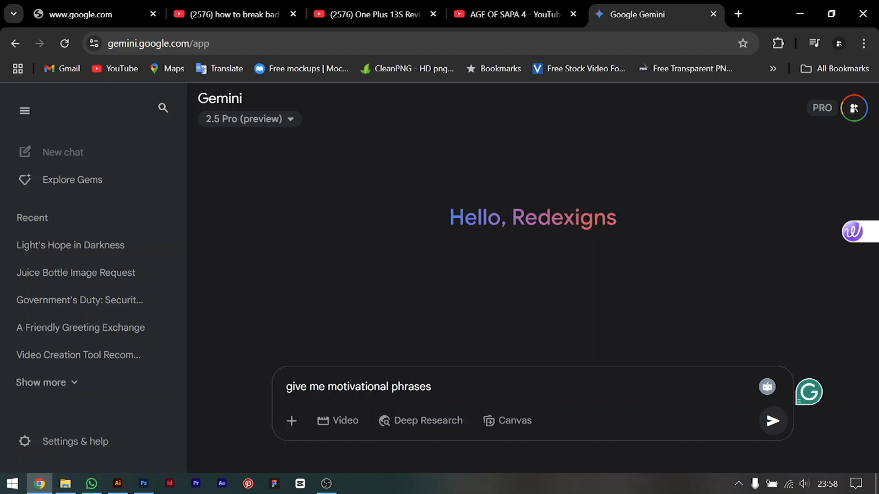
type("maximum three words.")
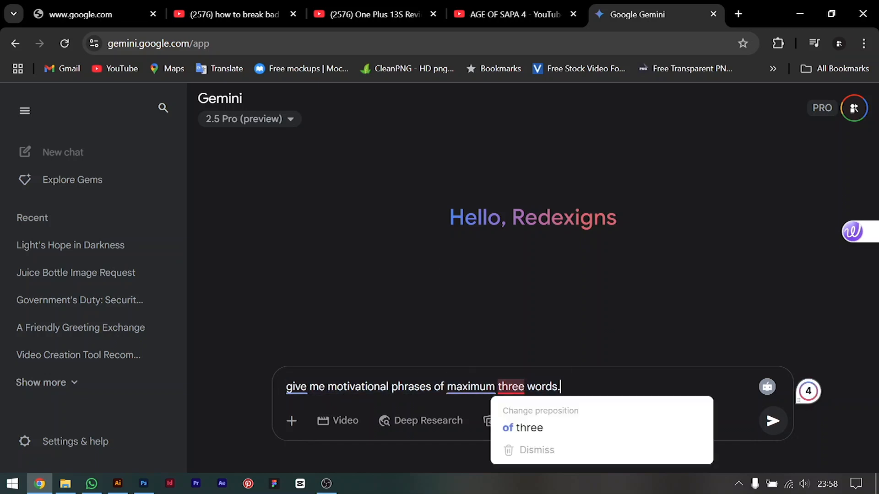
left_click(528, 427)
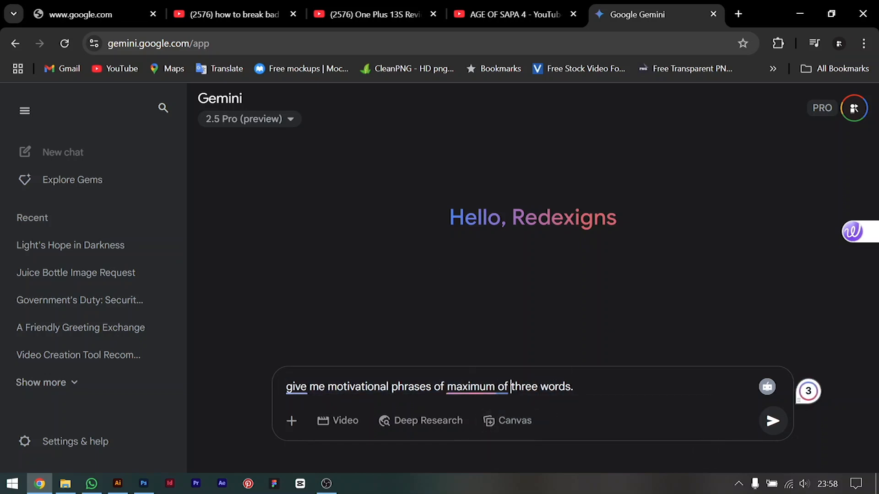
left_click(504, 421)
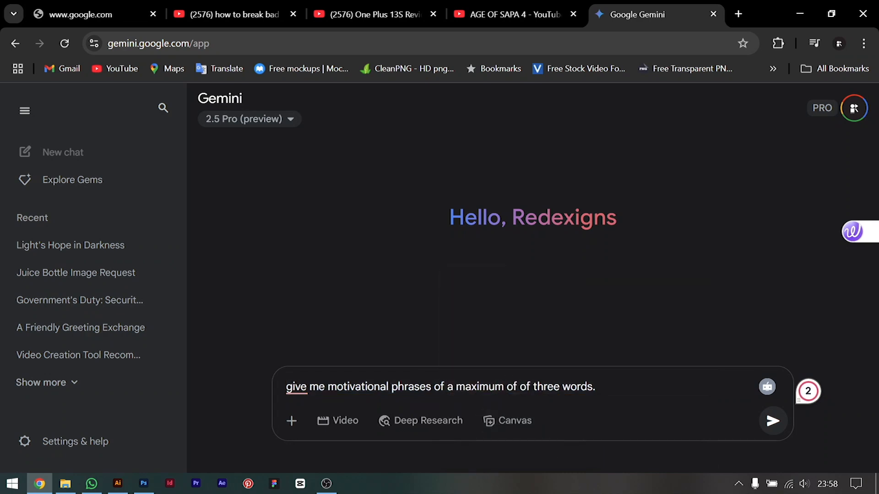
mouse_move(297, 388)
left_click(304, 426)
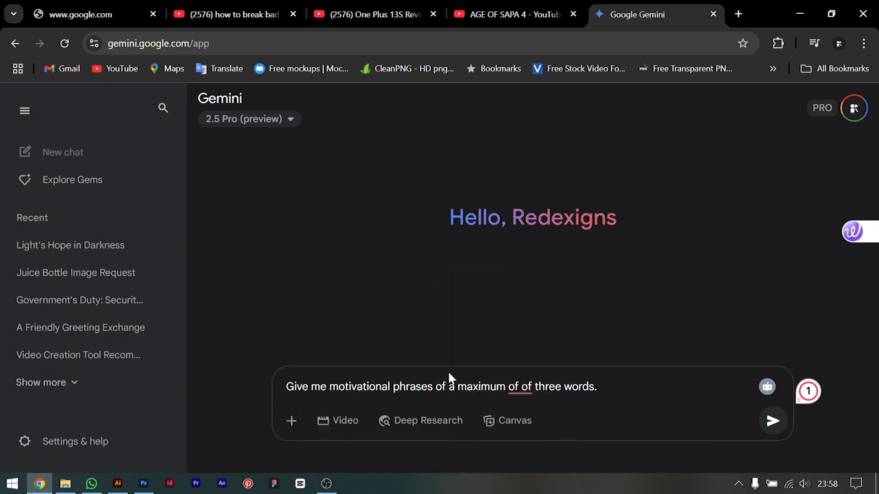
mouse_move(491, 388)
left_click(549, 320)
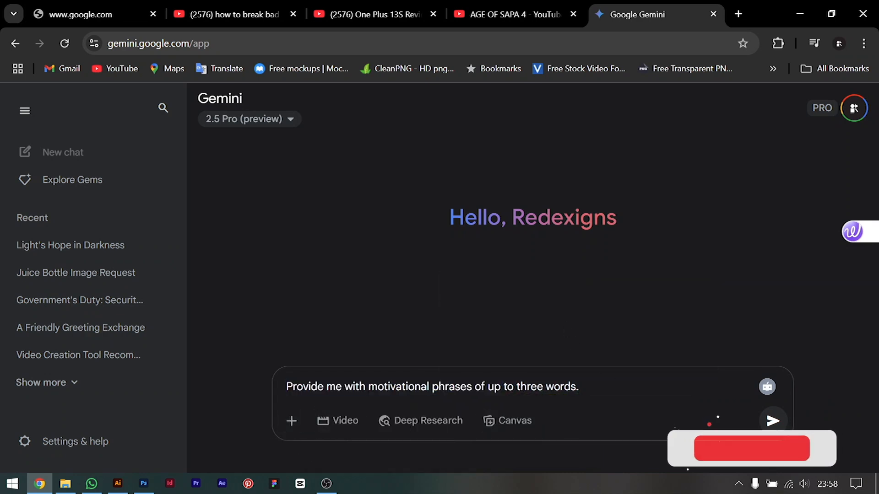
left_click(581, 387)
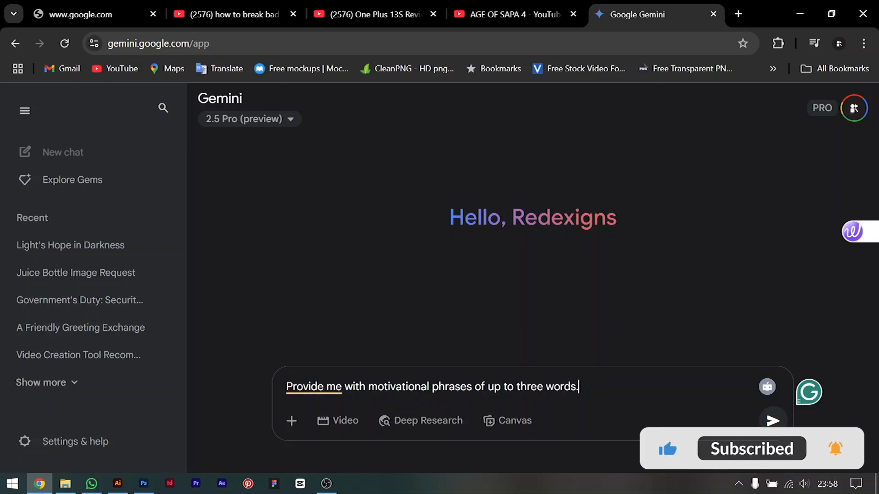
key("Return")
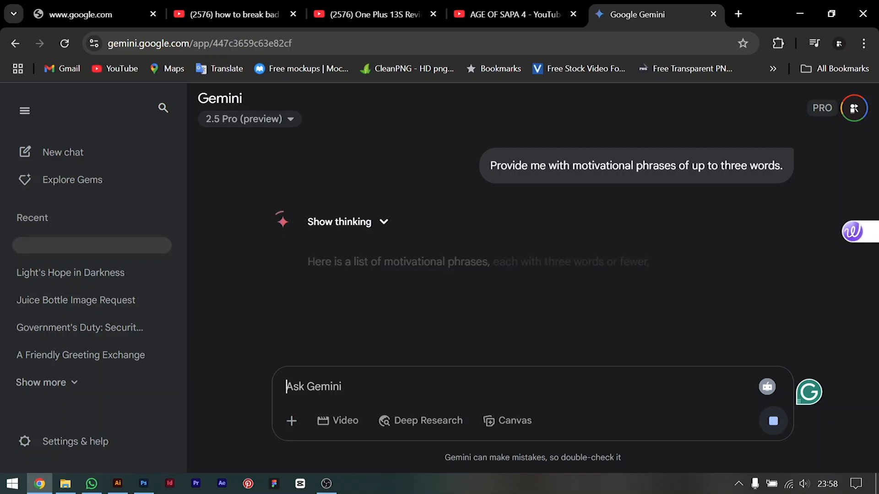
Step: Copy the phrase "Never give up" from the Gemini answer and paste it into the text object in Illustrator
scroll(474, 288, "down", 3)
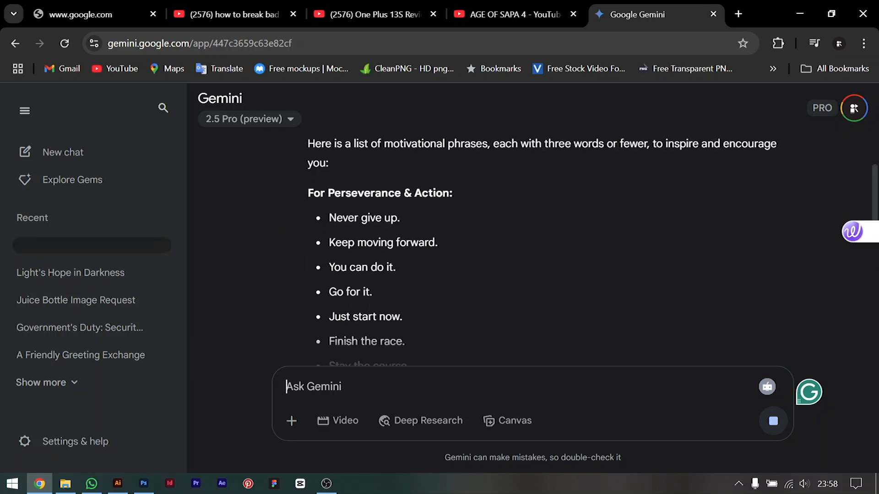
left_click_drag(398, 218, 329, 218)
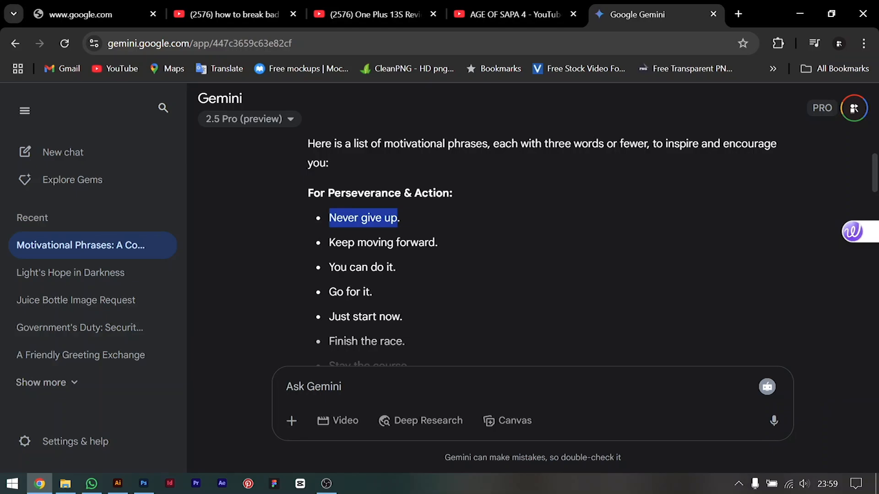
key("ctrl+c")
key("alt+Tab")
key("ctrl+v")
Step: Fill the "Never give up" text with white and break it onto three lines
key("ctrl+a")
left_click(720, 241)
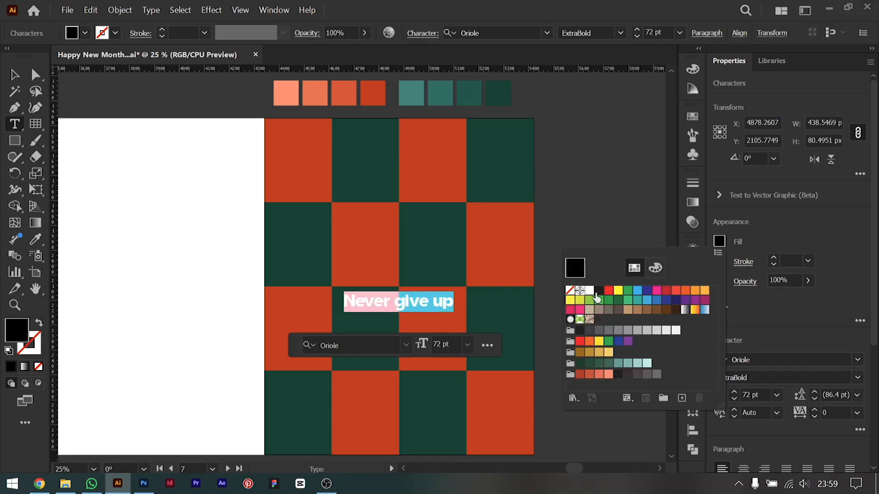
left_click(588, 292)
left_click(391, 302)
left_click(392, 302)
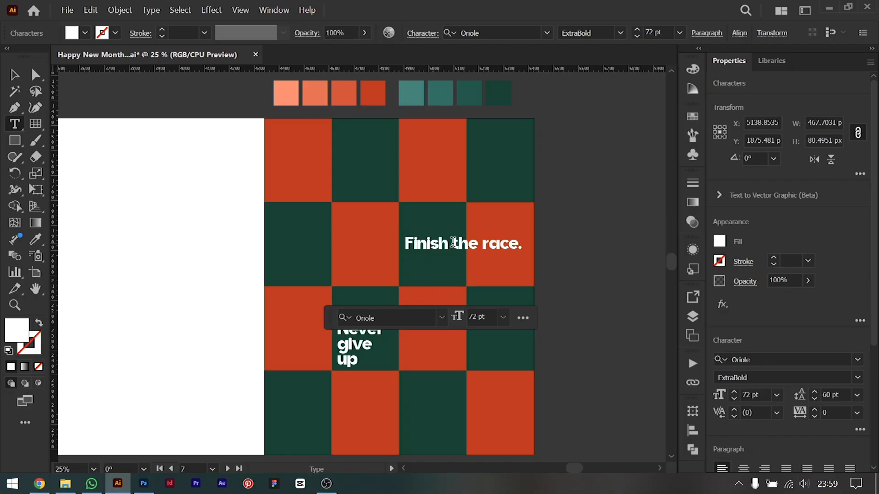
Step: Duplicate the "Finish the race." text into the top row's fourth cell and change it to "Just start now." on three lines
left_click(551, 286)
key("alt+Tab")
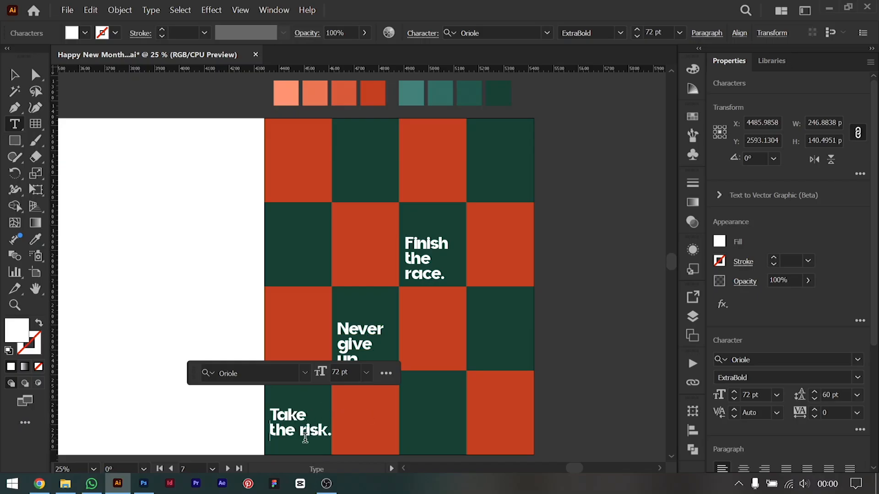
left_click_drag(426, 246, 495, 162)
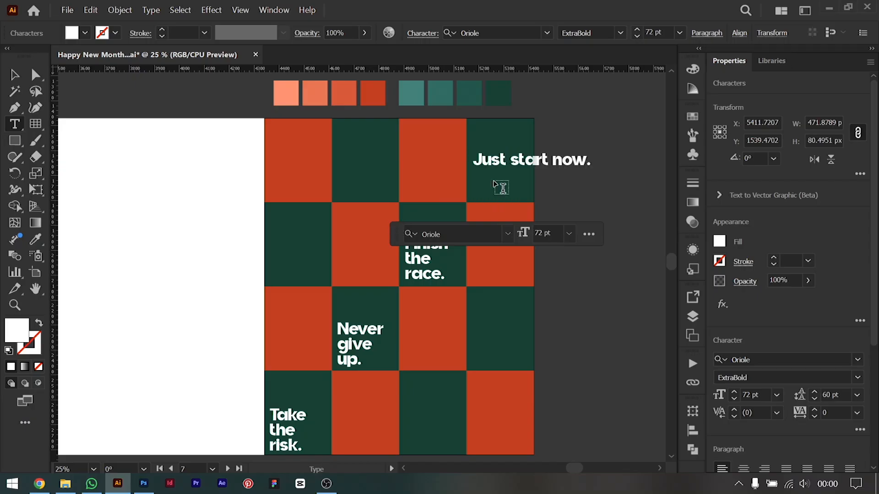
left_click(496, 184)
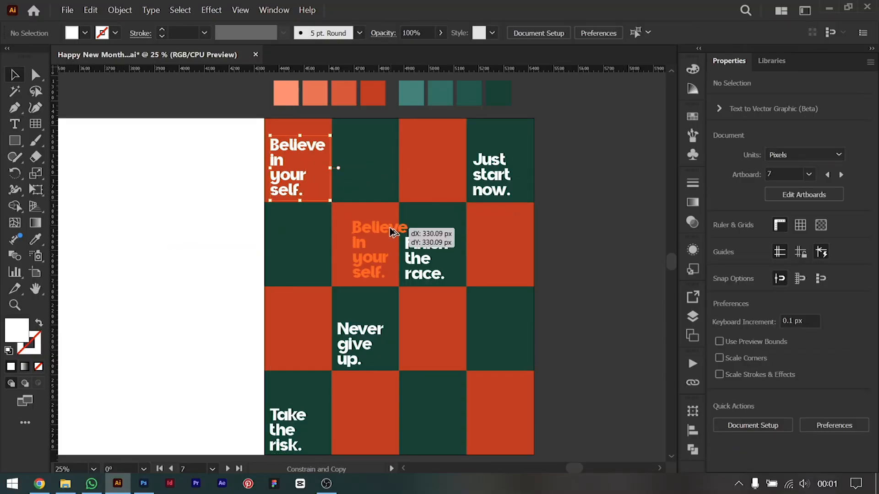
Step: Duplicate the first cell's text into the second row's second cell as "You are capable." and the third row's third cell as "You are strong."
left_click_drag(392, 222, 364, 229)
key("alt+Tab")
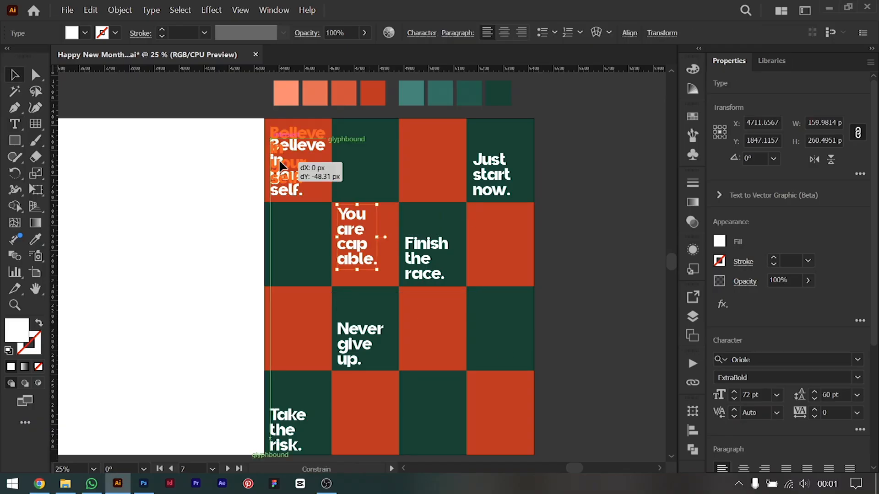
left_click_drag(369, 261, 436, 349)
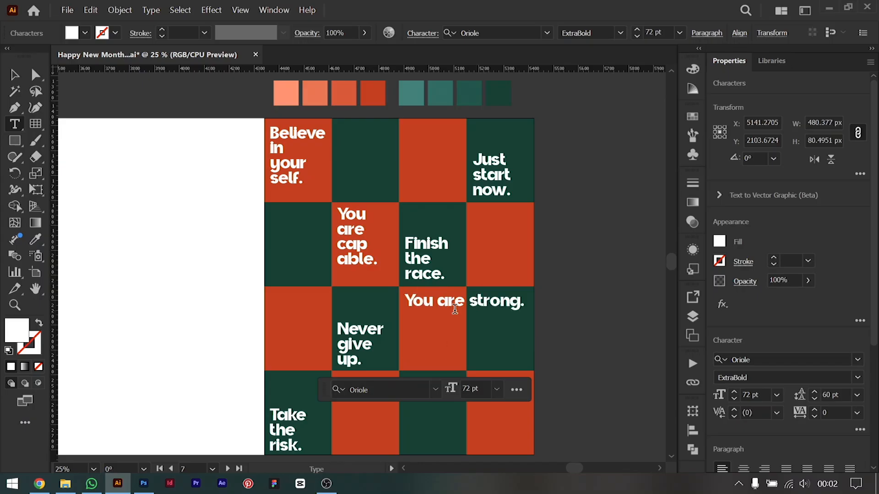
Step: Duplicate the "You are strong." text into the bottom row's fourth cell and replace it with "You have value." copied from Gemini
left_click_drag(424, 322, 490, 406)
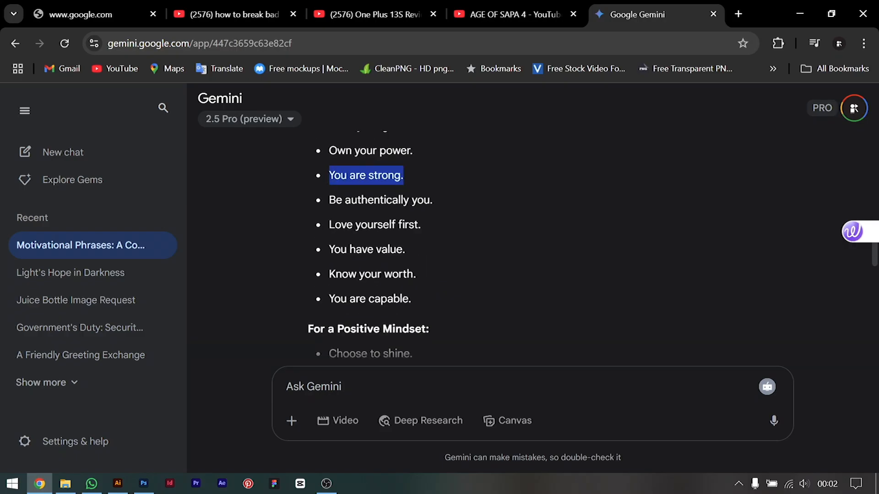
left_click_drag(329, 249, 407, 249)
key("ctrl+c")
key("alt+Tab")
key("ctrl+v")
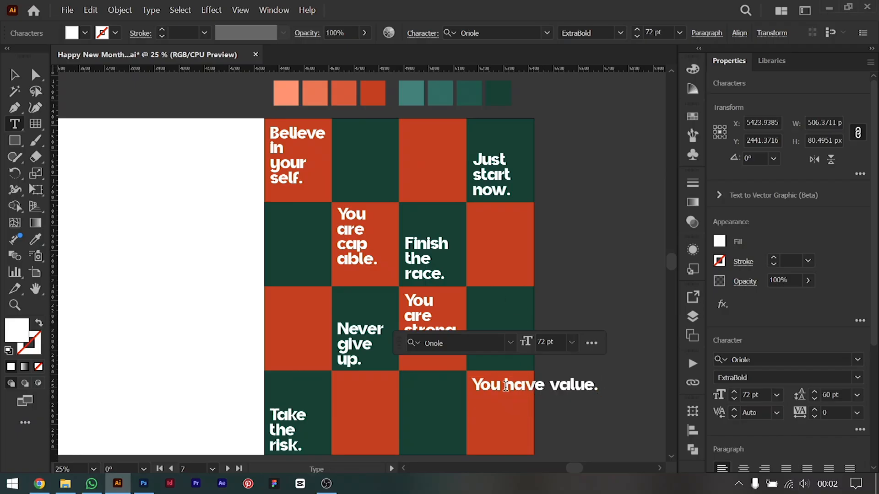
Step: Break "You have value." onto three lines in the bottom-right cell and nudge the first cell's text slightly up
left_click(505, 386)
key("Return")
left_click(519, 402)
key("Return")
key("Escape")
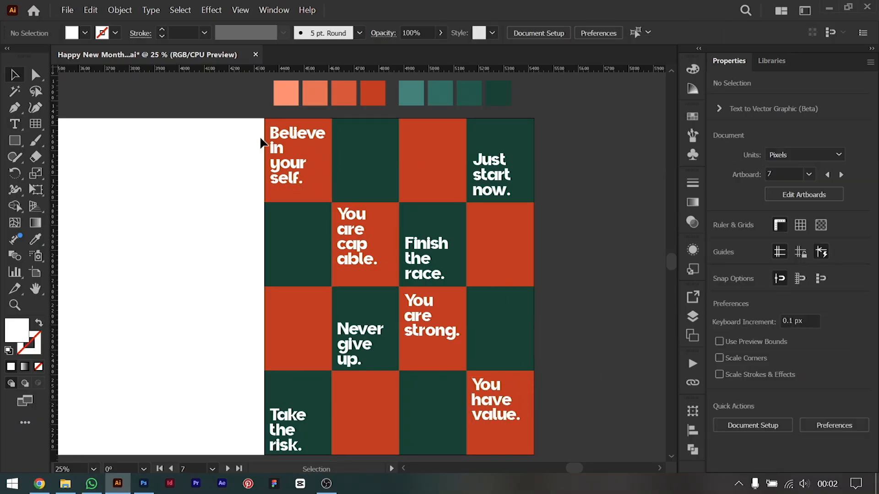
left_click(278, 136)
left_click(626, 293)
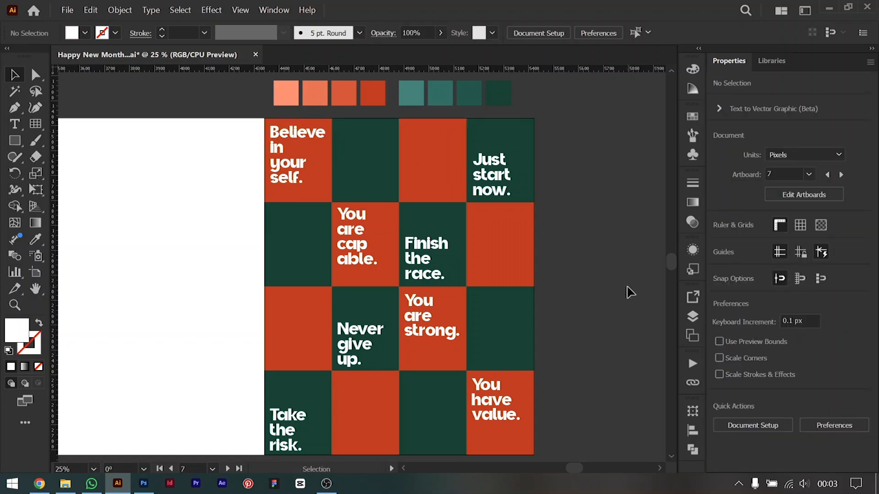
Step: Draw a square about 730 px wide over the poster, with no fill and a 5 pt stroke
left_click(13, 140)
left_click_drag(392, 169, 484, 259)
key("v")
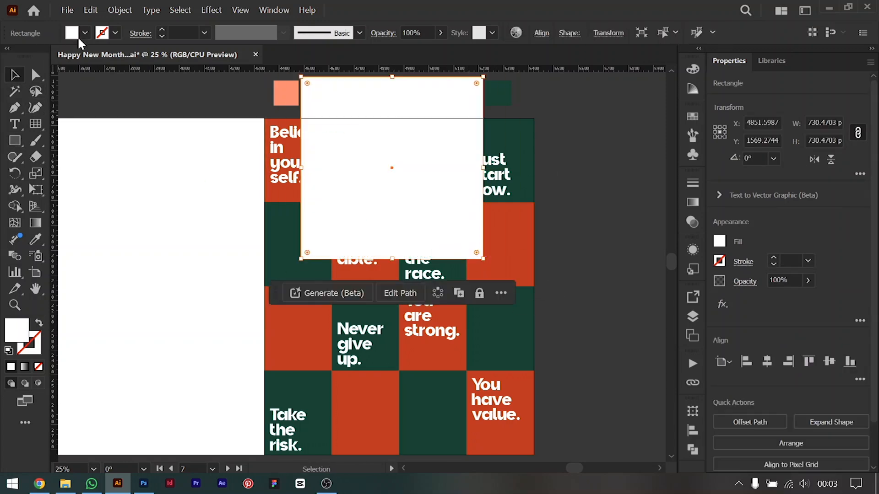
left_click(84, 33)
left_click(8, 57)
left_click(787, 260)
type("5")
key("Return")
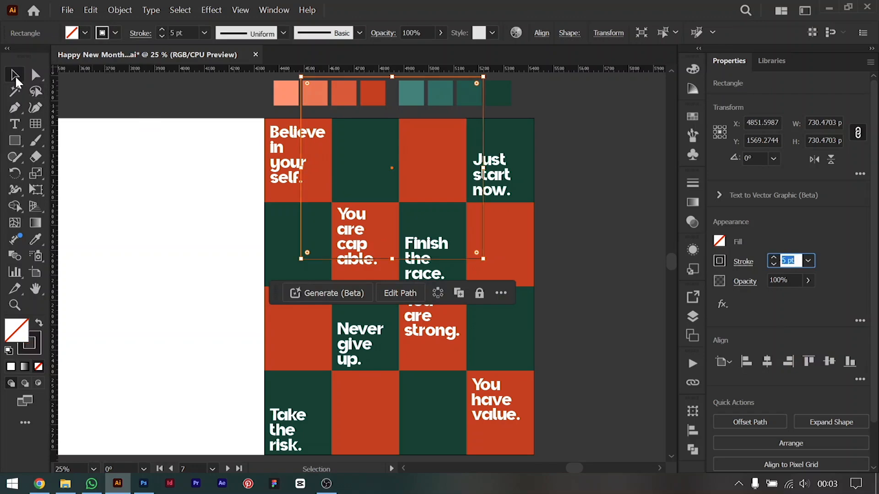
Step: Rotate the square 45° into a diamond, centre it on the poster, enlarge it to about 1209 px and make its stroke white
left_click_drag(487, 263, 494, 233)
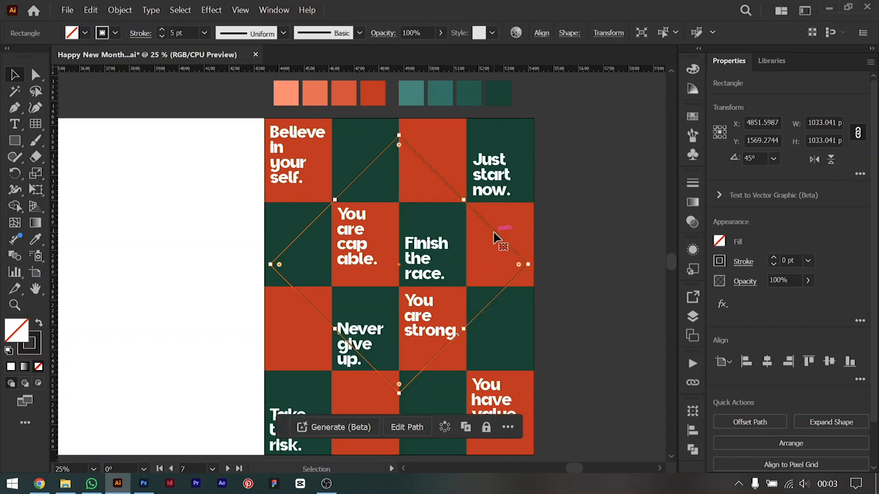
left_click_drag(399, 393, 396, 439)
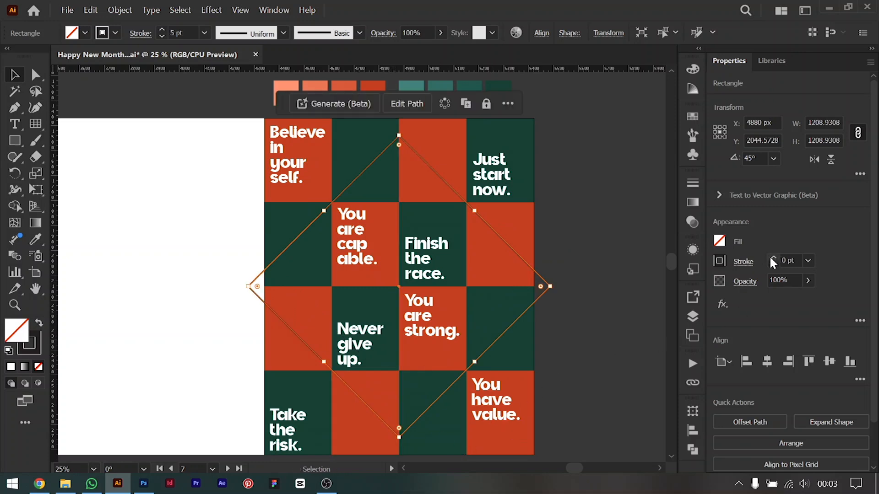
left_click(718, 262)
left_click(588, 314)
left_click(723, 304)
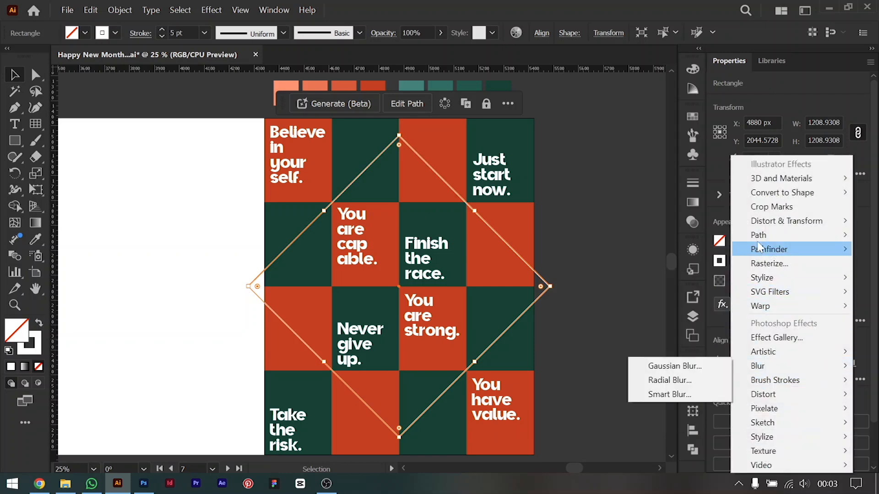
mouse_move(787, 221)
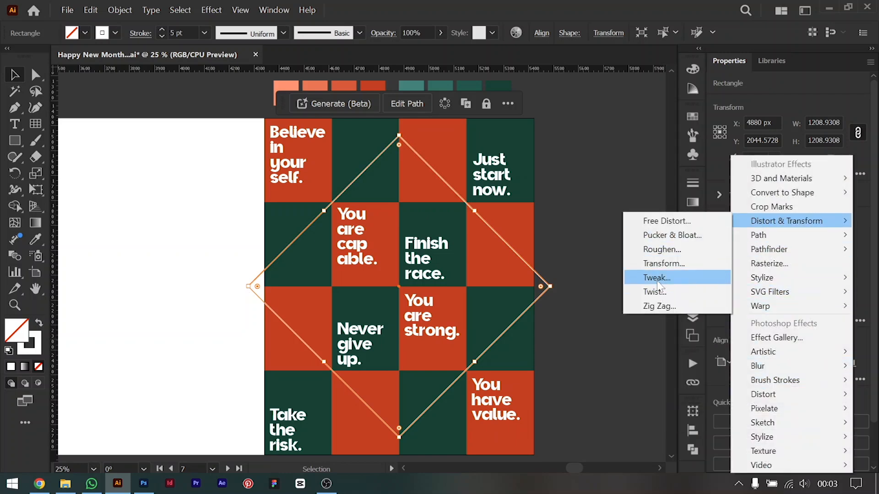
left_click(642, 283)
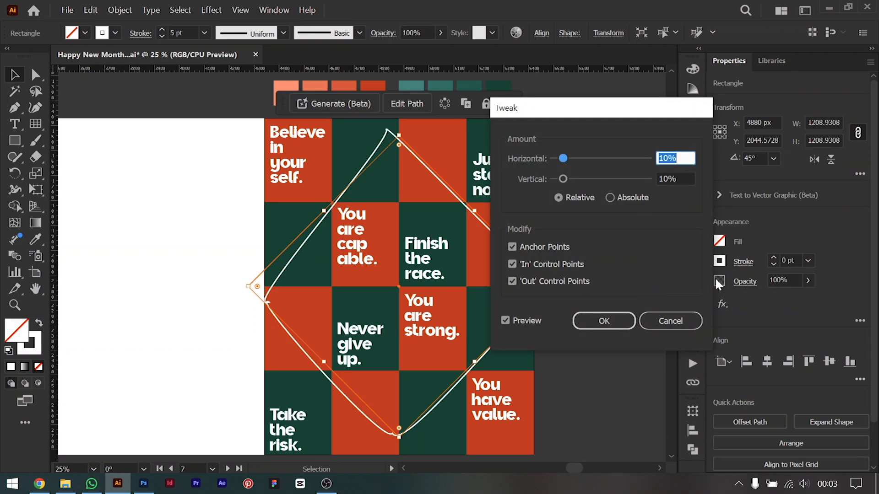
left_click(671, 321)
Step: Apply a Roughen effect to the diamond with 1% relative size, detail of 1 per inch and smooth points
left_click(722, 304)
mouse_move(761, 226)
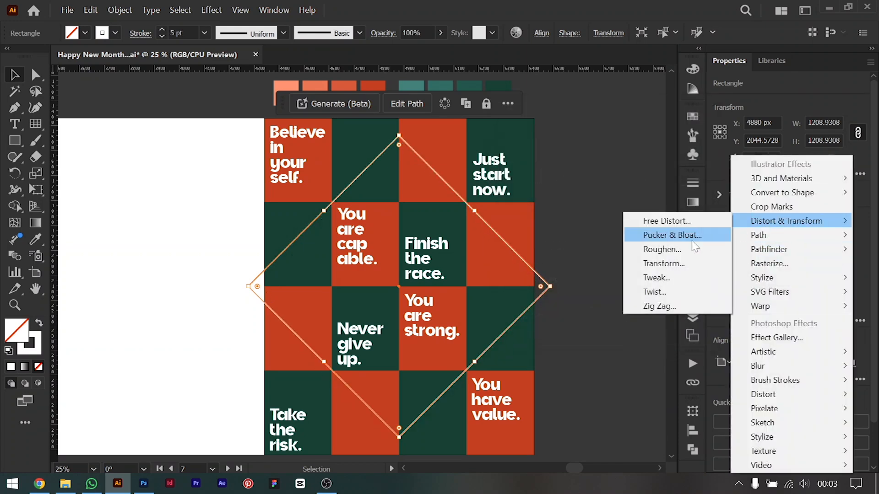
left_click(673, 247)
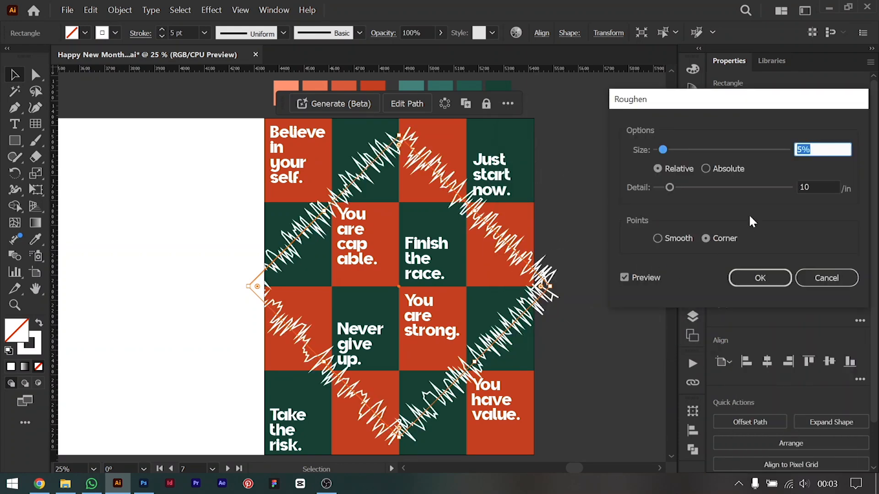
key("Down")
key("Down")
key("Down")
key("Down")
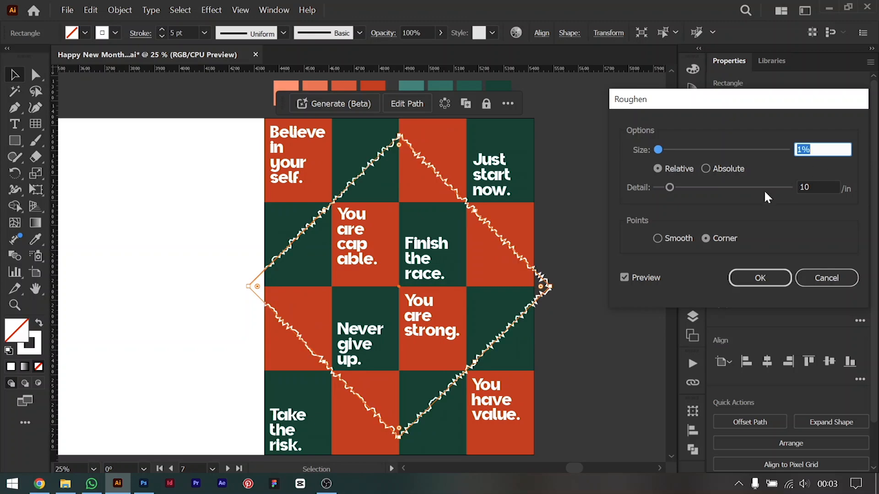
left_click(669, 237)
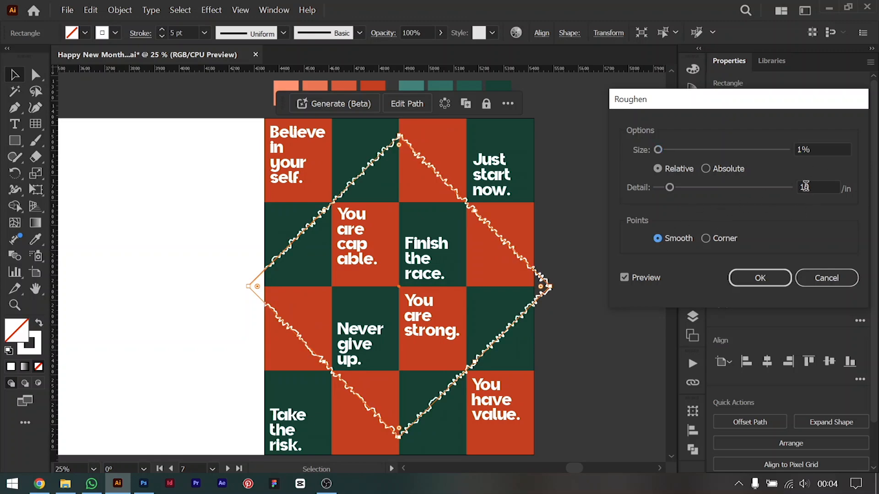
left_click(825, 187)
key("Down")
key("Down")
key("Down")
key("Down")
key("Down")
key("Down")
key("Down")
key("Down")
key("Down")
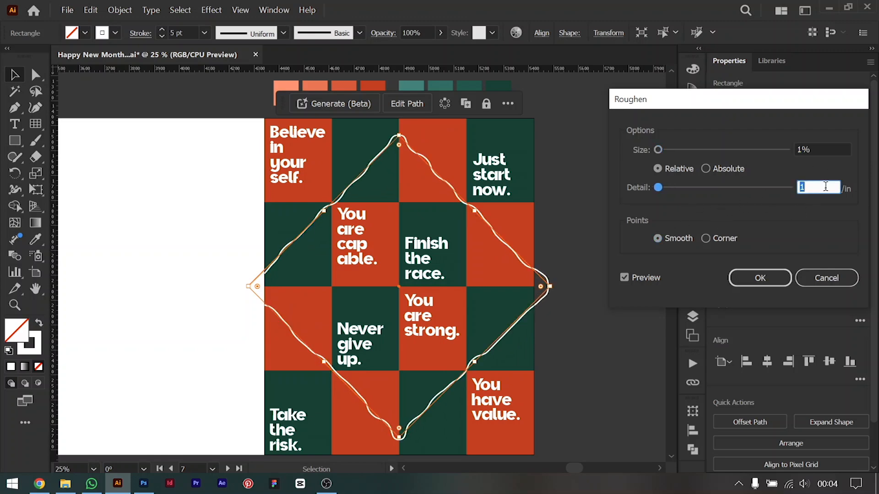
left_click(757, 278)
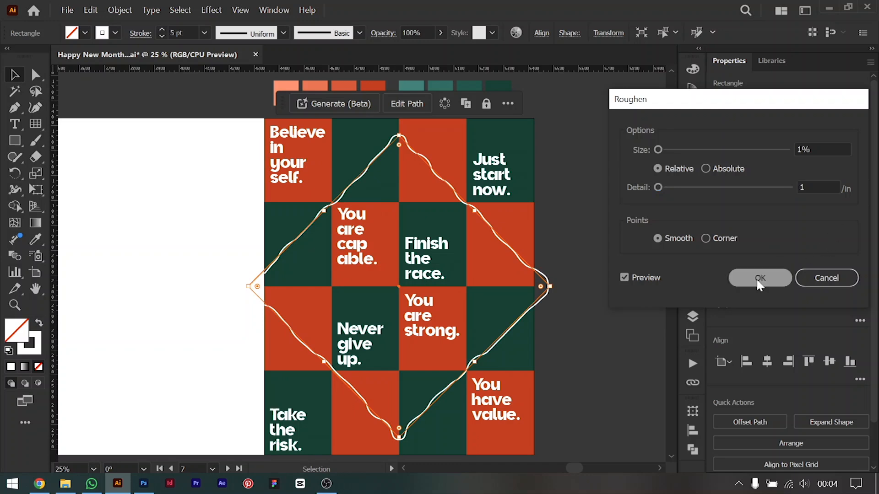
Step: Set the wavy diamond's stroke to 2 pt and expand its appearance into an editable path
type("2")
key("Return")
left_click(605, 279)
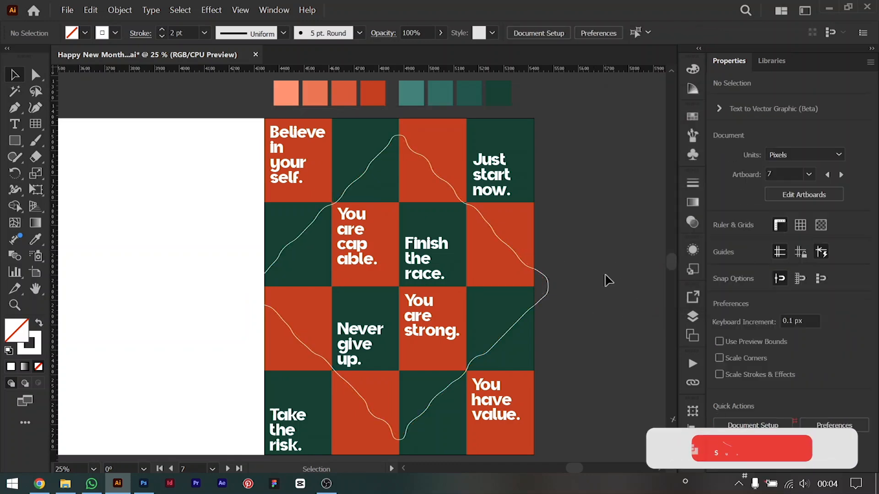
left_click(548, 290)
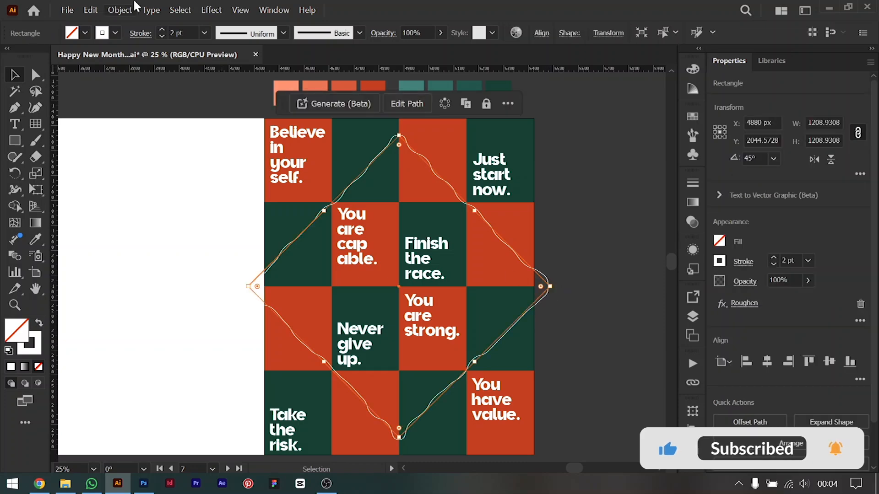
left_click(120, 10)
left_click(156, 200)
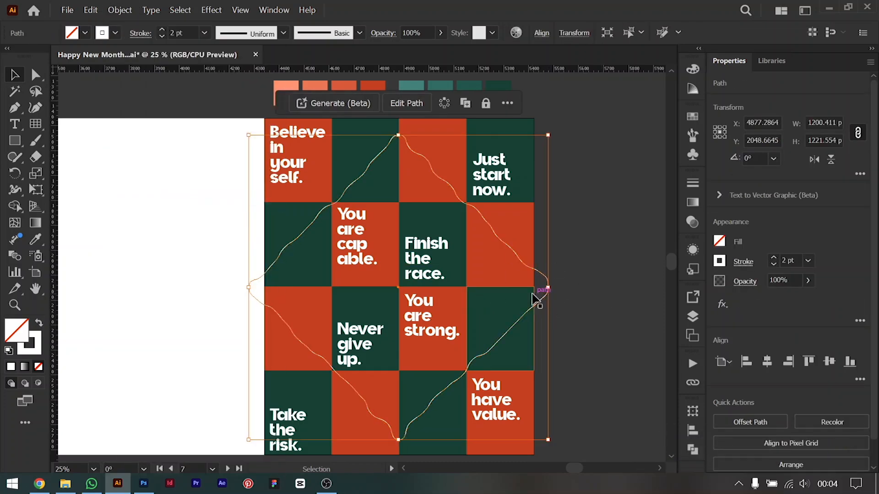
Step: Use Shape Builder on the diamond and empty cells to fill the diamond's portions of the four empty orange cells with light salmon
left_click(496, 314, "shift")
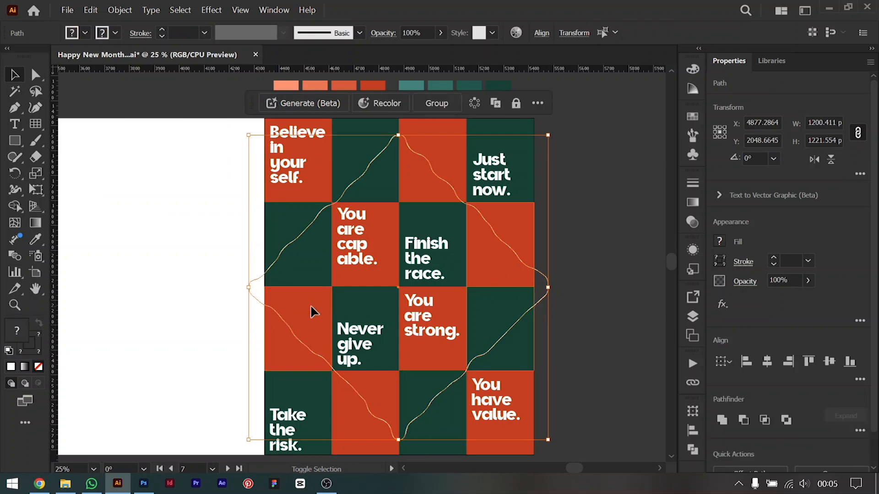
left_click(426, 192, "shift")
left_click(382, 389, "shift")
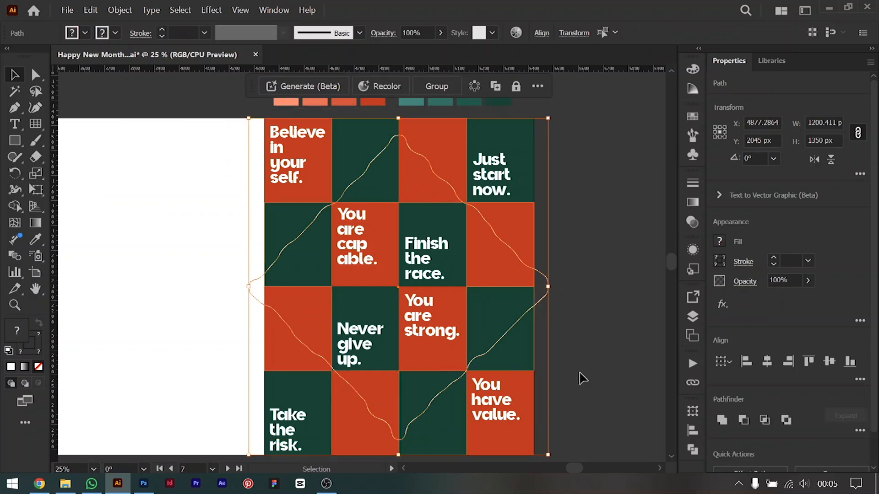
key("shift+m")
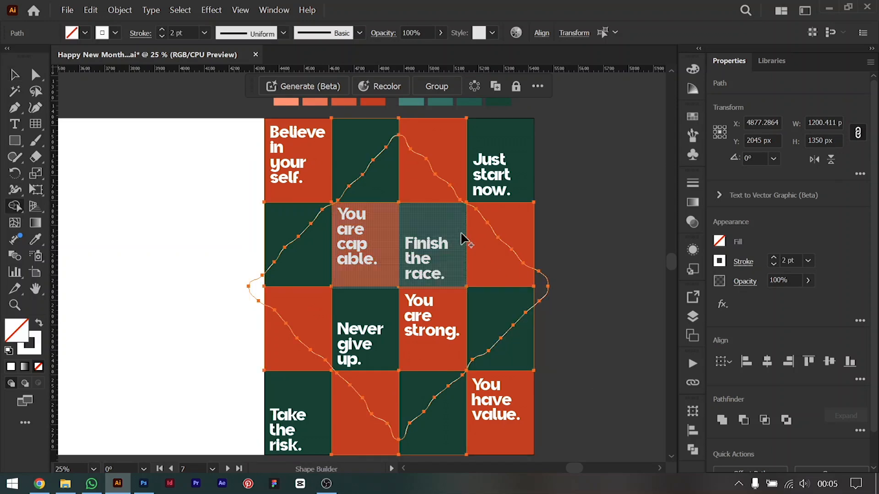
left_click(15, 76)
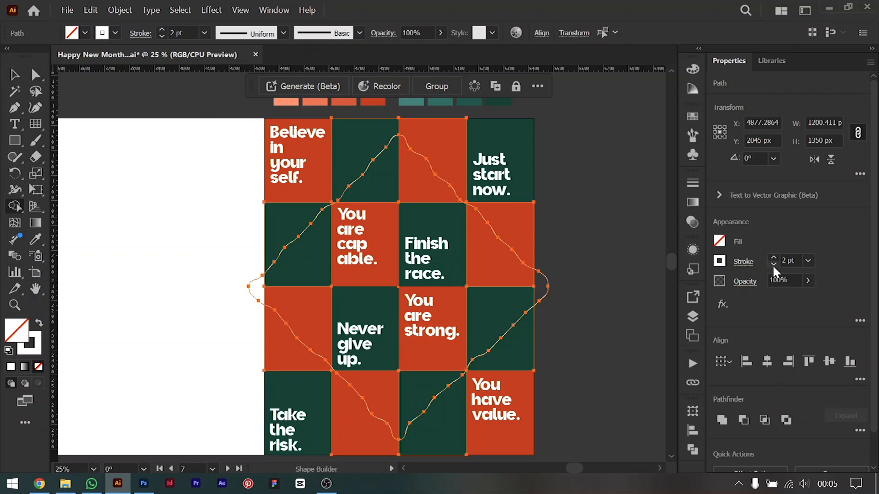
left_click(719, 242)
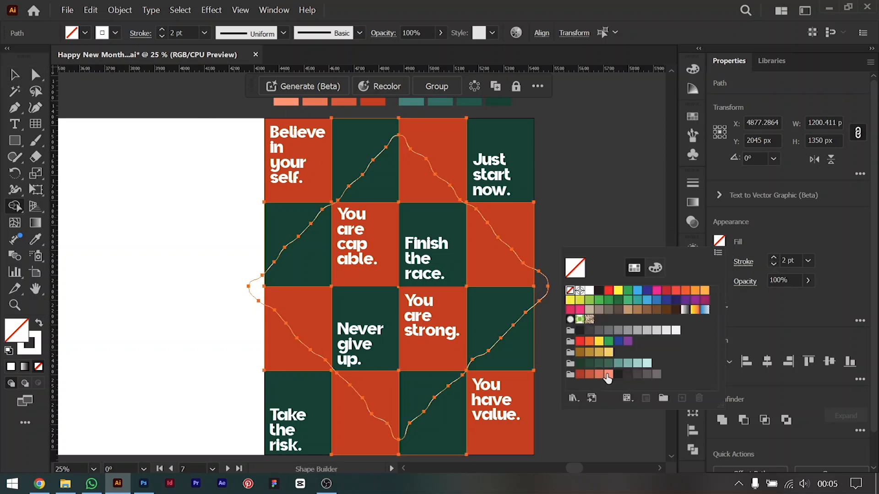
left_click(608, 376)
left_click(475, 271)
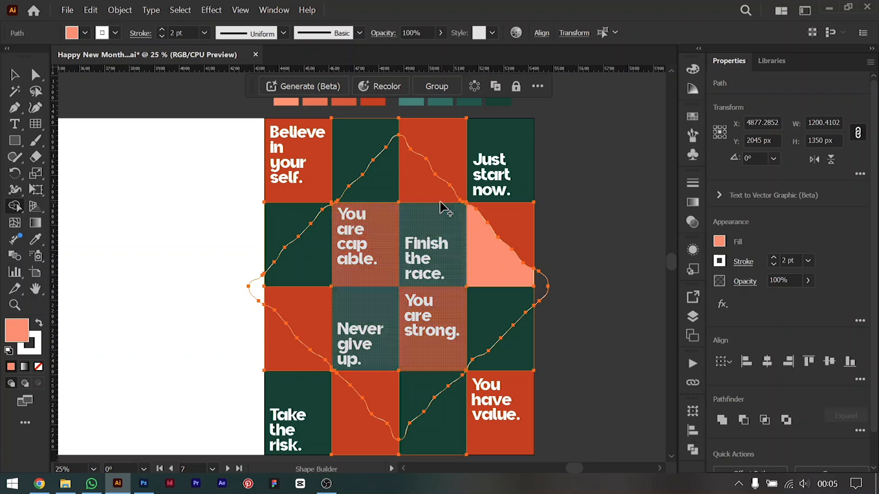
left_click(428, 191)
left_click(307, 318)
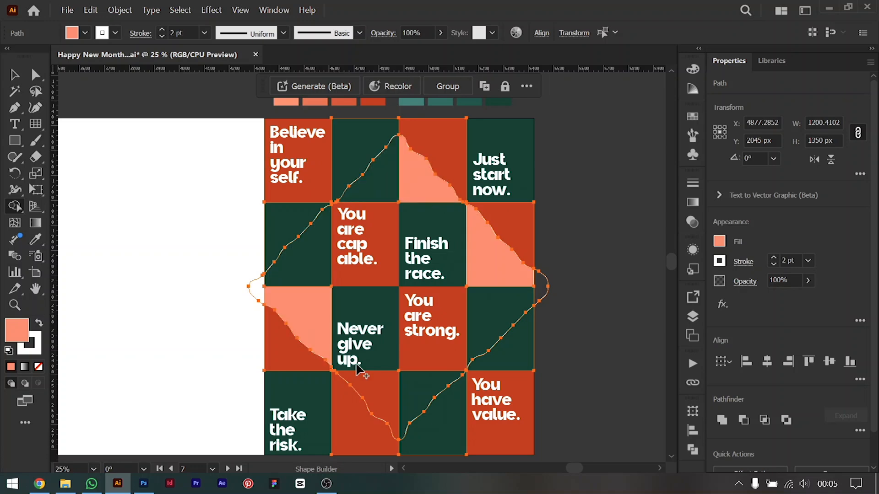
left_click(380, 399)
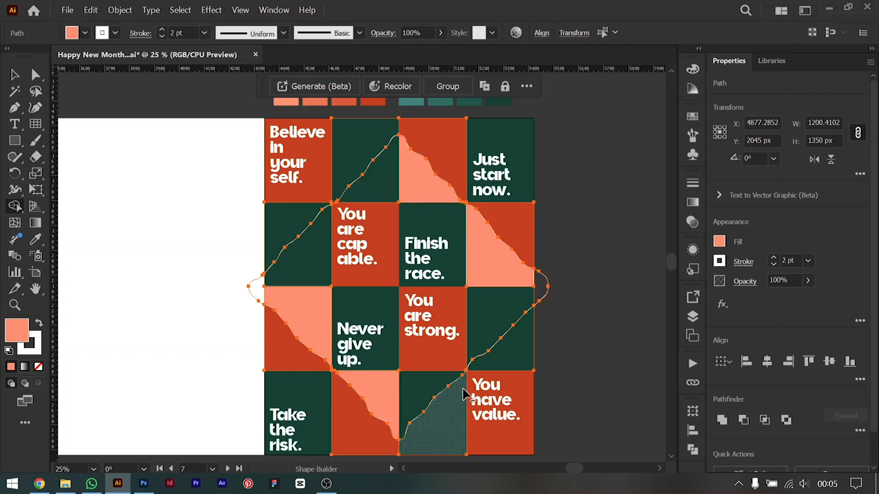
left_click(490, 235)
Step: Fill the diamond's portions of the four empty green cells with light teal using Shape Builder
left_click(693, 249)
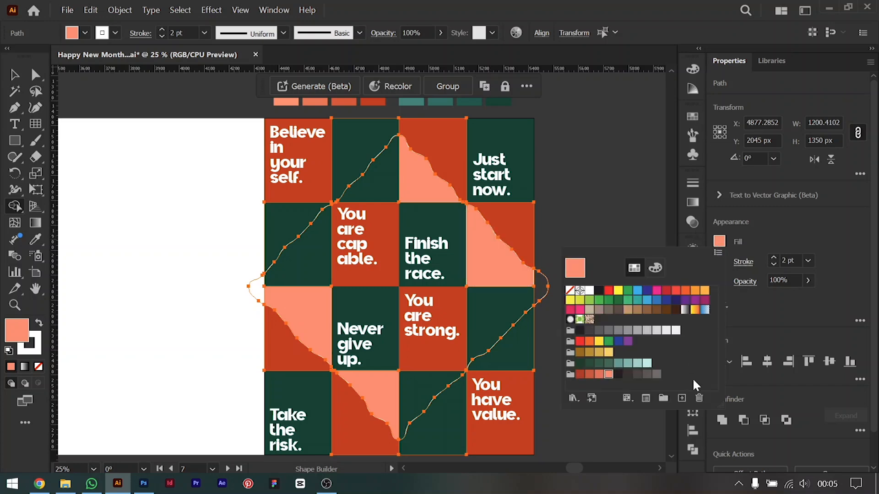
left_click(619, 364)
left_click(387, 190)
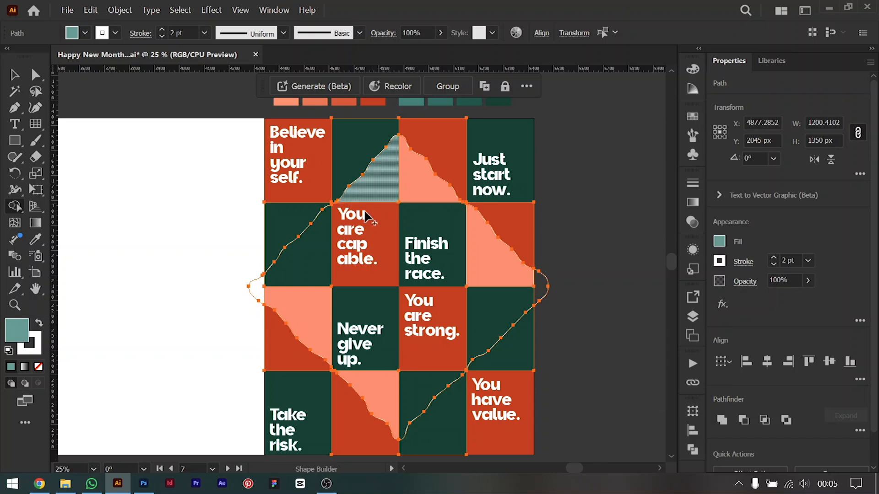
left_click(323, 261)
left_click(428, 390)
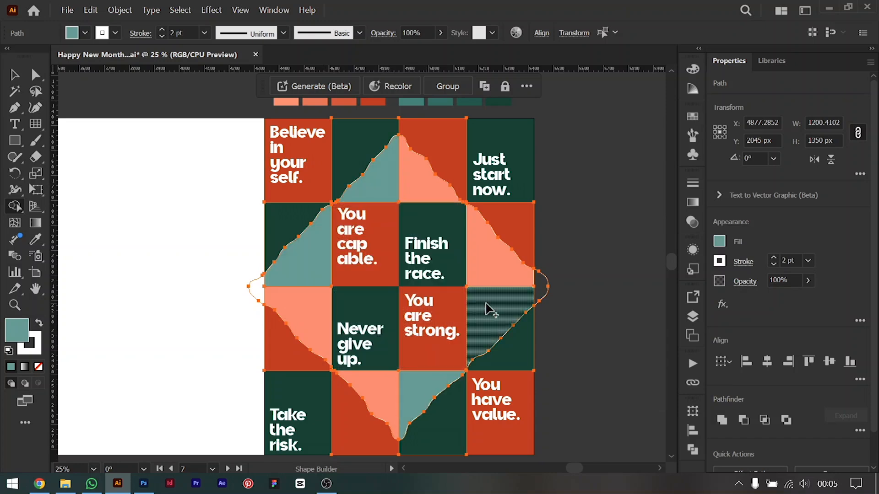
left_click(507, 314)
Step: Fill the diamond's portions of the four empty green cells with the darker muted green swatch, then deselect everything
left_click(719, 243)
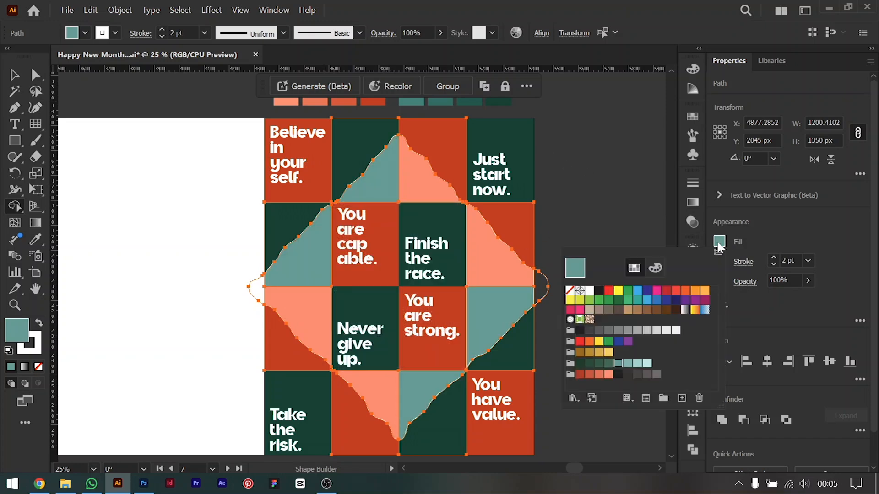
left_click(609, 364)
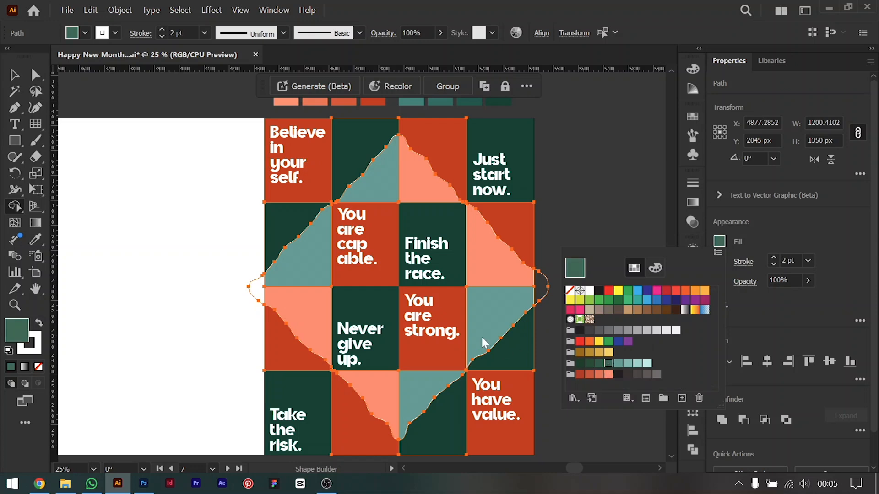
left_click(499, 321)
left_click(367, 178)
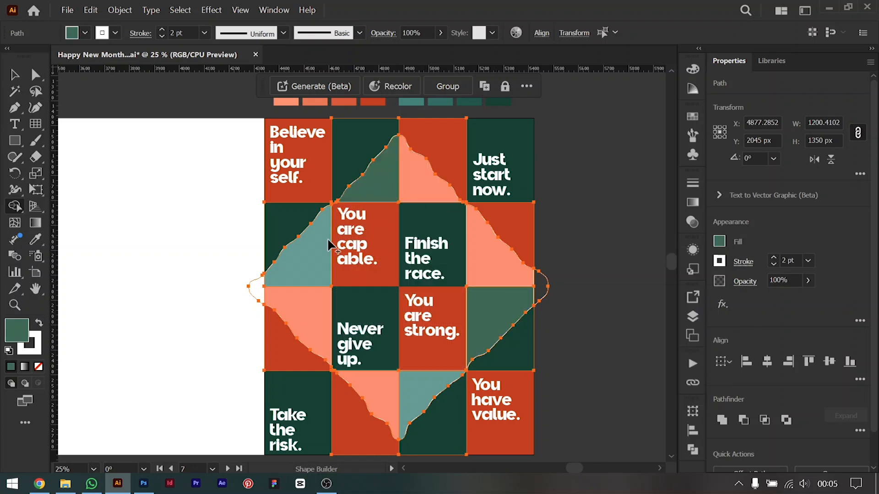
left_click(298, 247)
left_click(418, 402)
left_click(14, 74)
left_click(579, 355)
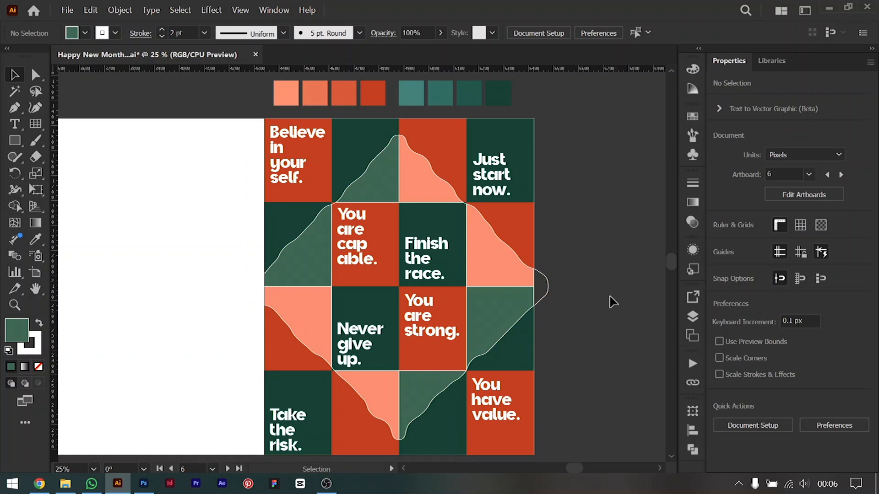
Step: Delete the leftover diamond tips that extend beyond both sides of the poster
left_click(382, 273, "ctrl")
key("Delete")
left_click_drag(254, 293, 252, 291)
key("Delete")
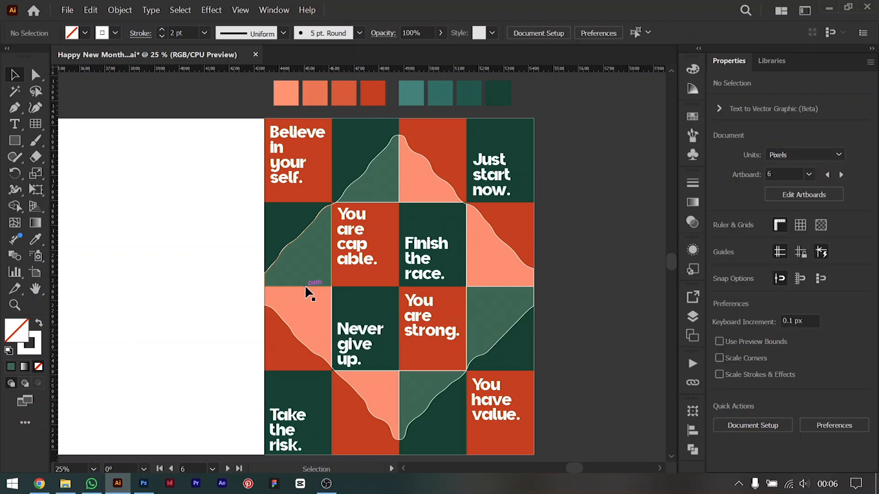
left_click(301, 343)
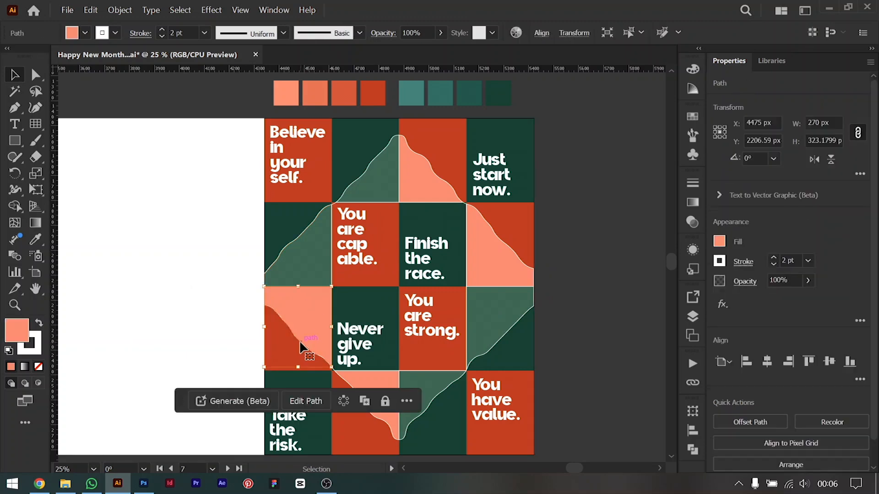
double_click(341, 383)
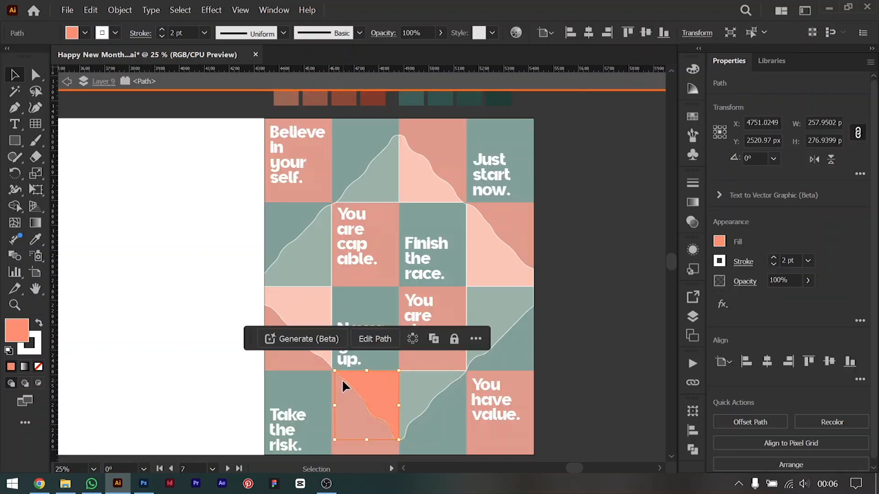
left_click(343, 383)
left_click(334, 384)
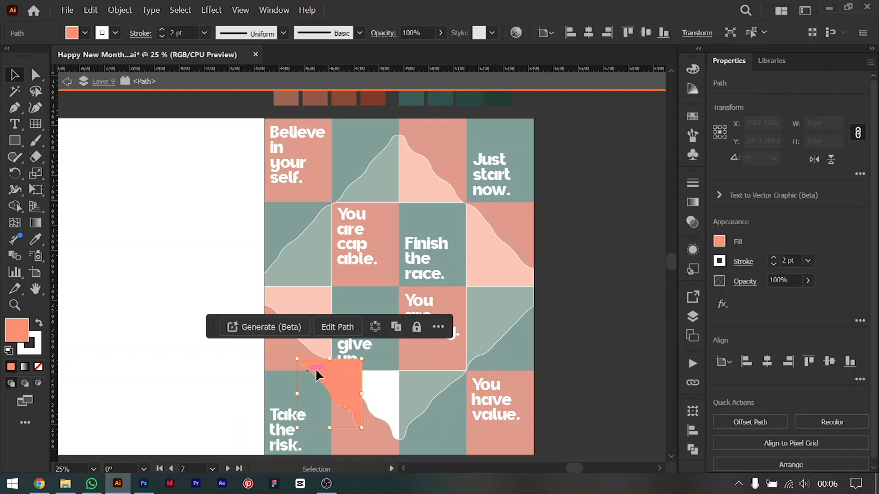
double_click(585, 373)
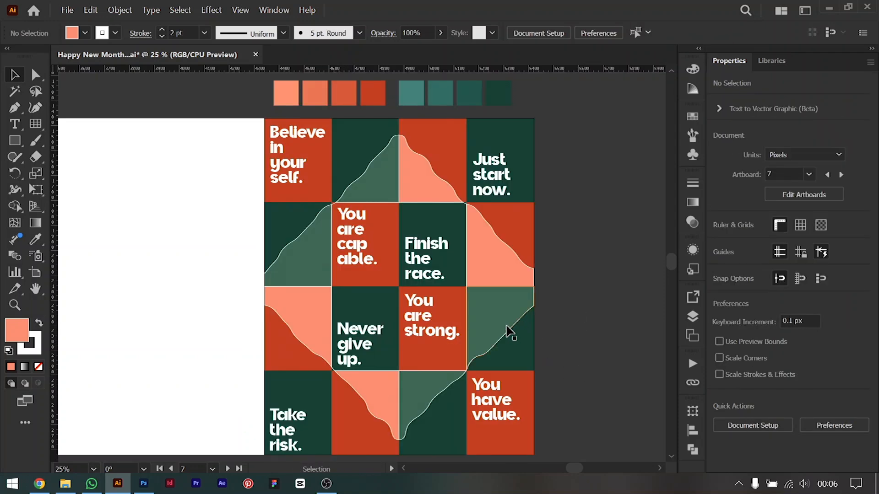
left_click(515, 339)
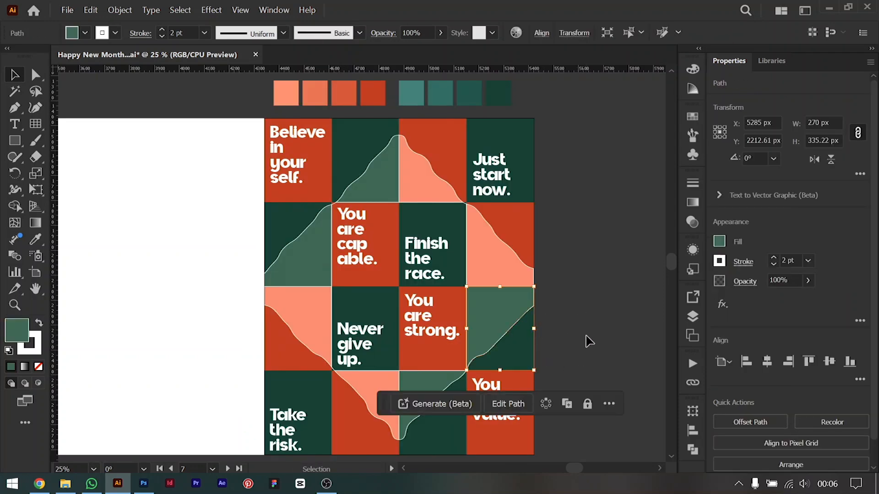
left_click(488, 222, "shift")
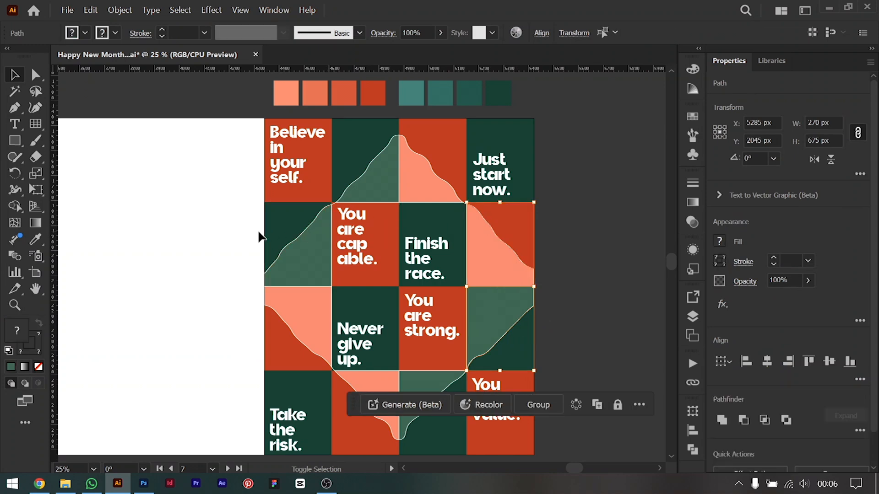
left_click(305, 350, "shift")
left_click(426, 169, "shift")
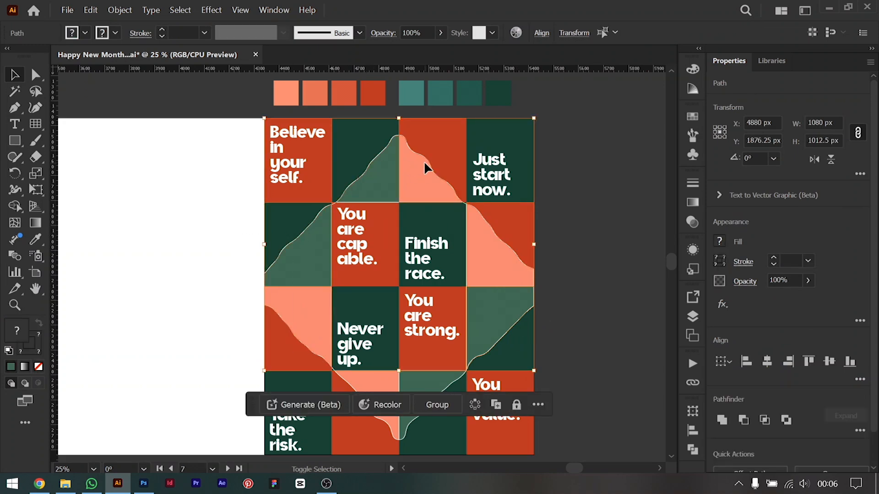
left_click(559, 329)
left_click_drag(559, 329, 511, 238)
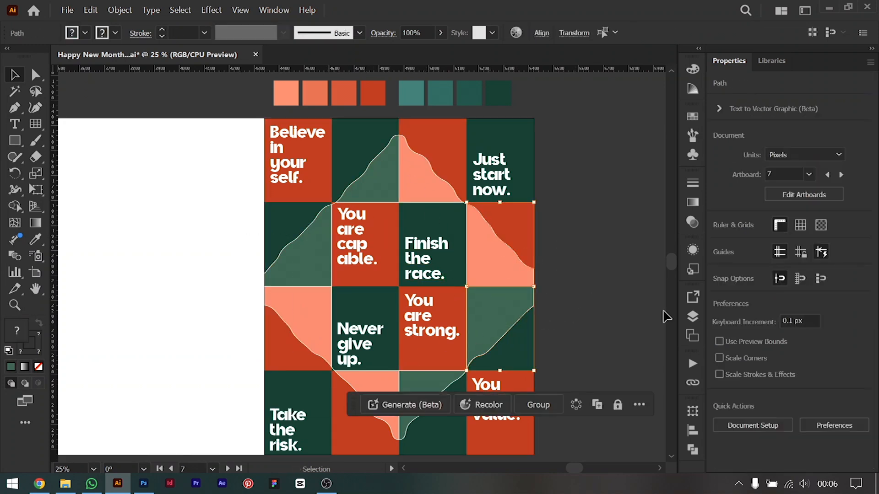
left_click(659, 298)
Step: Remove the white stroke from the light salmon diamond portion in the second-row orange cell of the last column
left_click(516, 255)
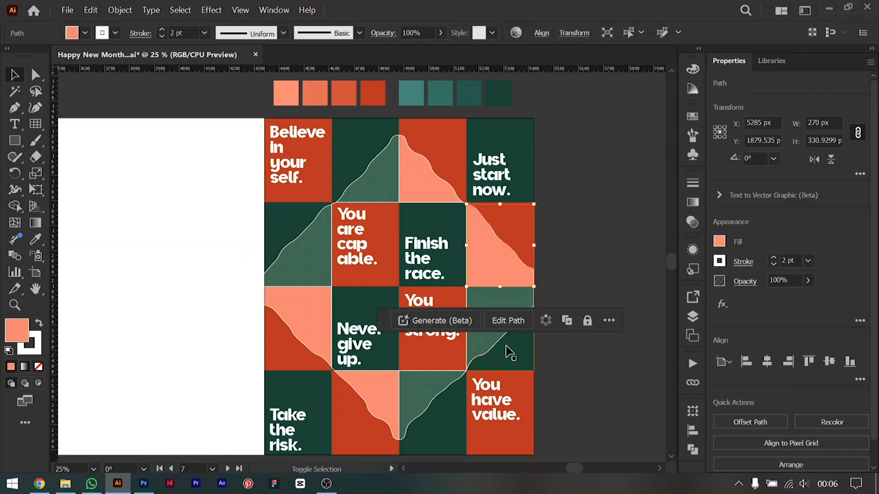
left_click(510, 355, "shift")
left_click(595, 310)
left_click(507, 349)
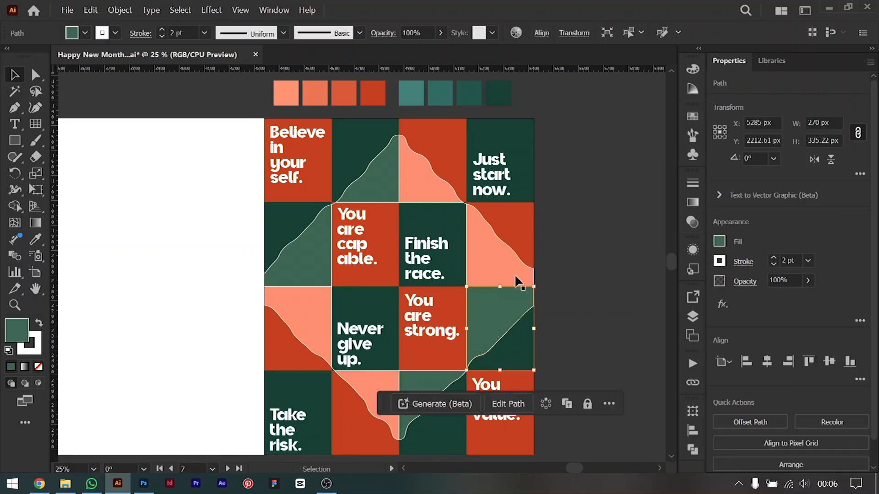
left_click(500, 265)
left_click(504, 359, "shift")
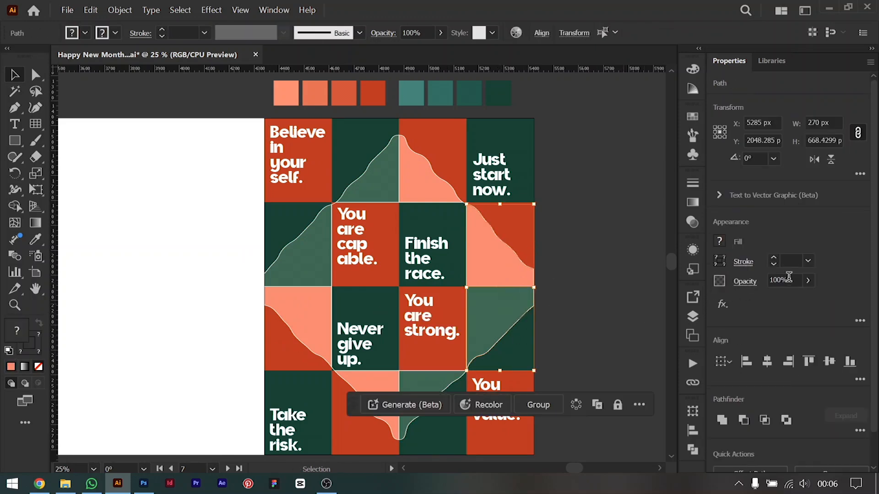
left_click(620, 289)
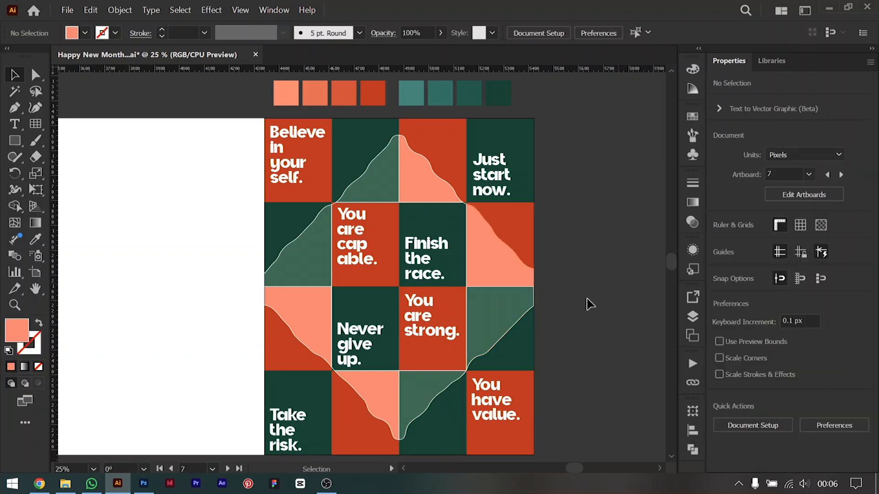
Step: Remove the white stroke from the muted green diamond portion in the third-row cell of the last column, then deselect it
left_click(514, 337)
left_click(520, 315)
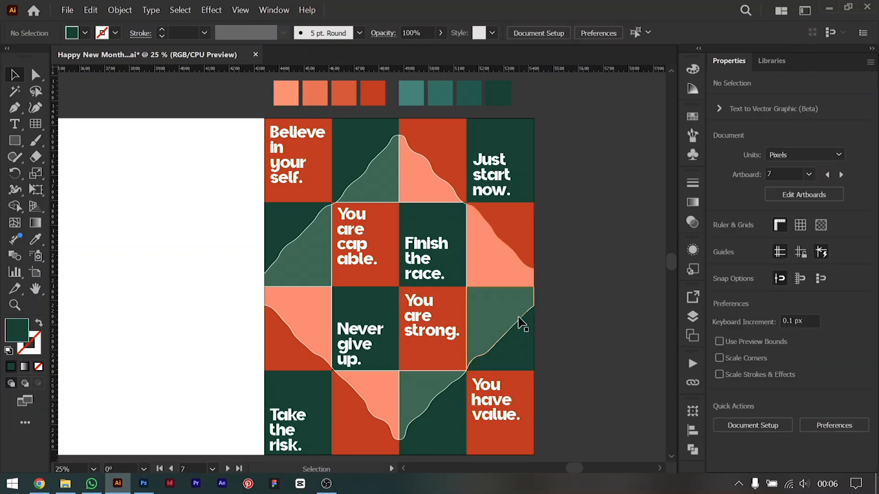
left_click(521, 324)
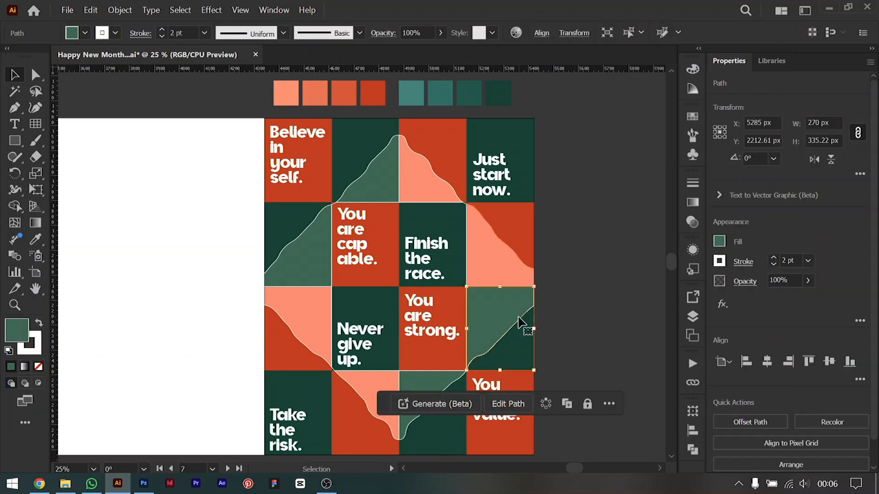
left_click(773, 266)
left_click(774, 265)
left_click(592, 303)
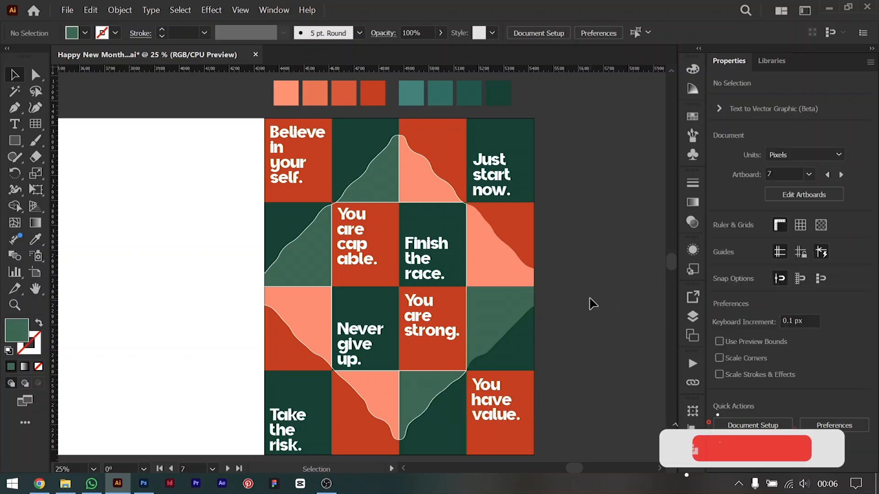
Step: Select the still-outlined diamond portions in the last row and first column together
left_click(427, 403)
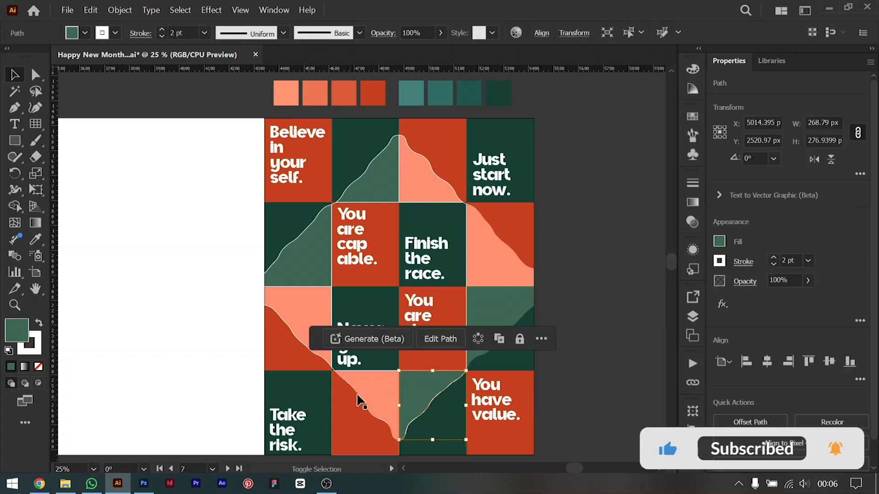
left_click(322, 235, "shift")
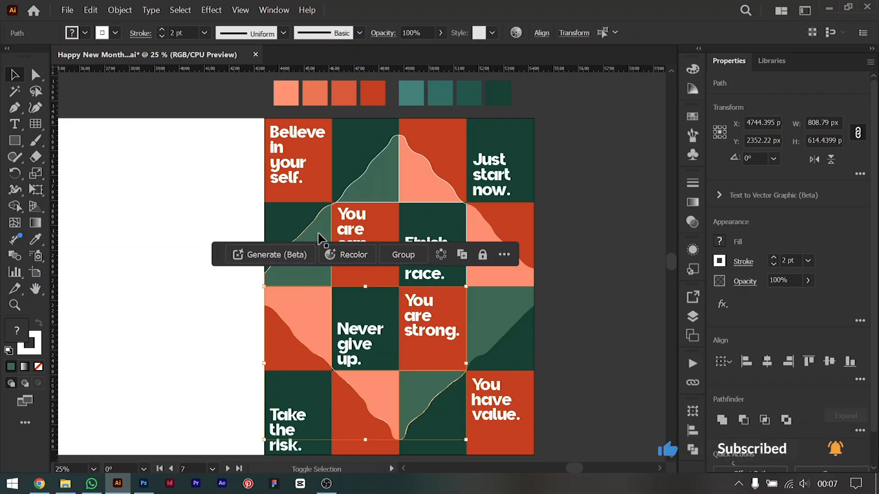